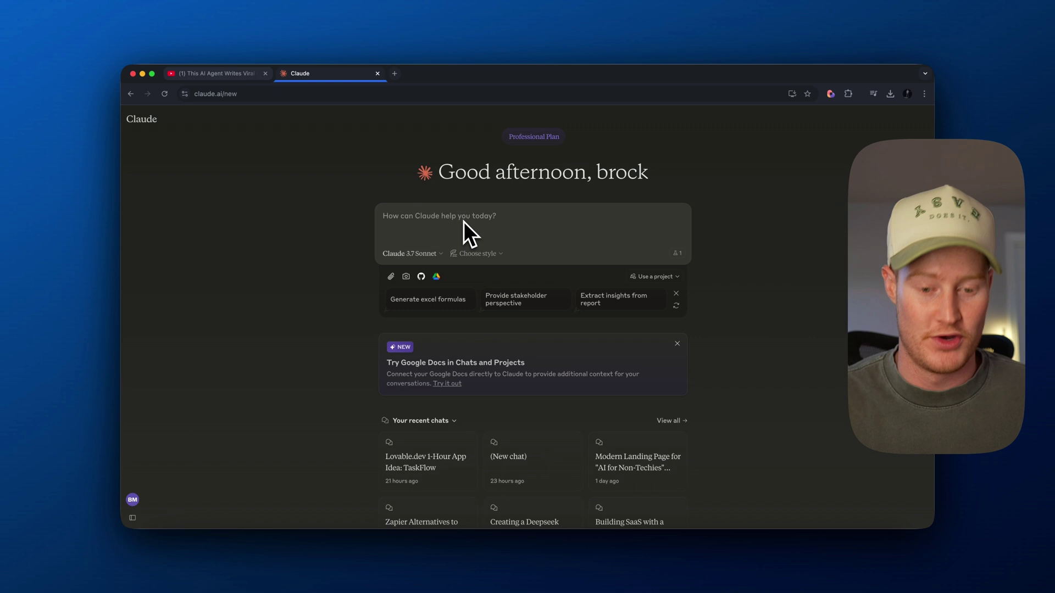
Close the Claude tab and open the Poppy AI link from the YouTube video's description.
click(377, 74)
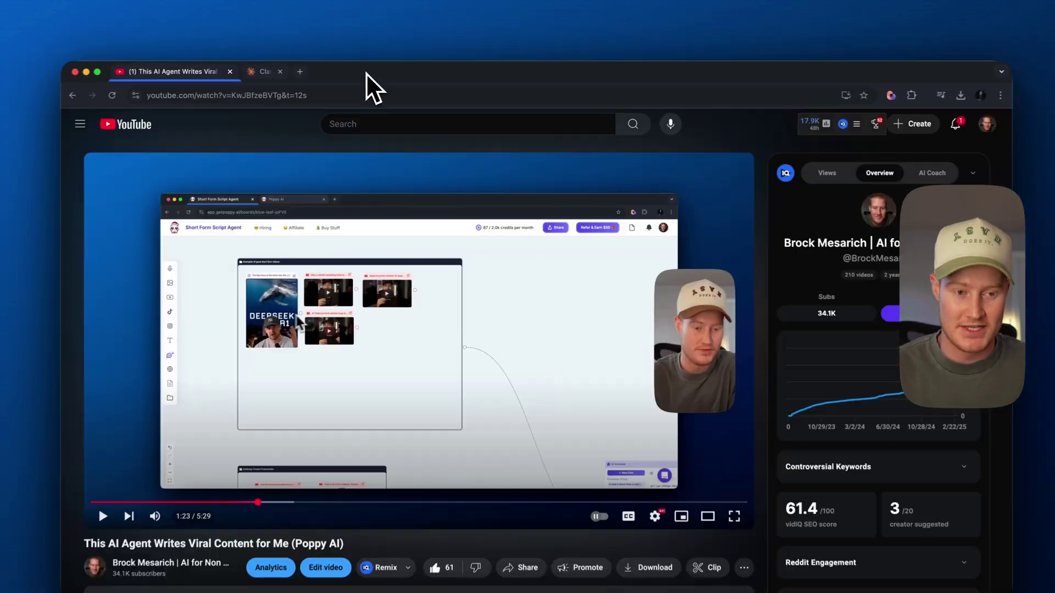
scroll(330, 264, down, 5)
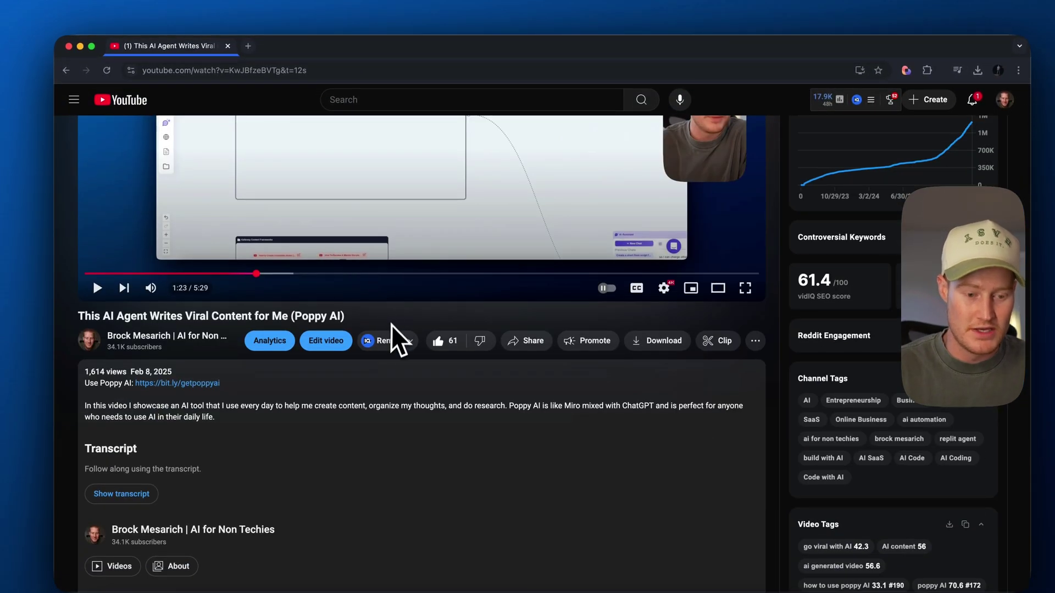
click(178, 383)
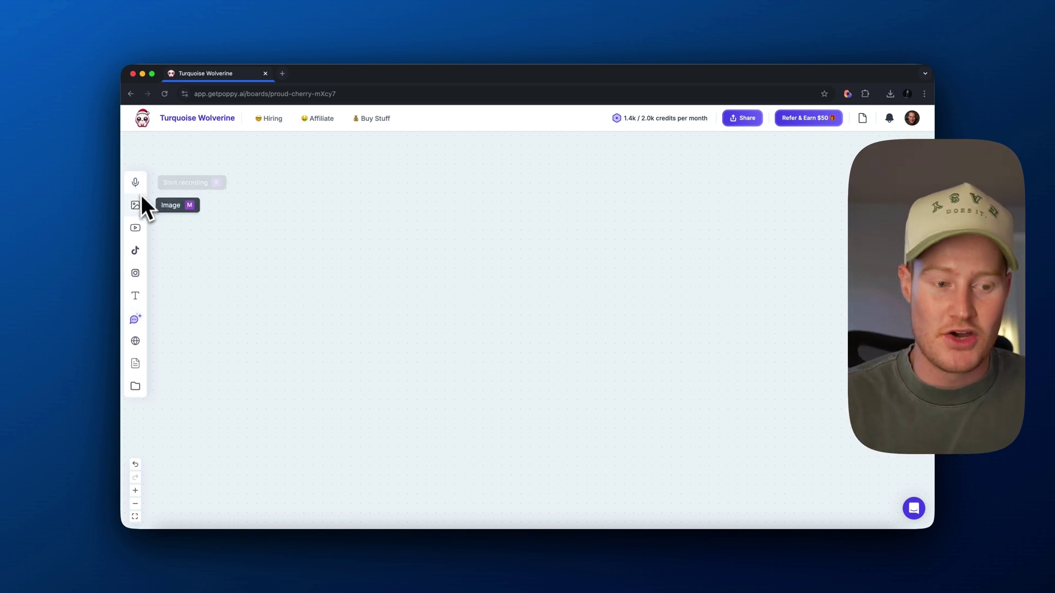
Add an AI chat node to the middle of the blank board and set its model to Claude 3.7 Sonnet.
click(136, 320)
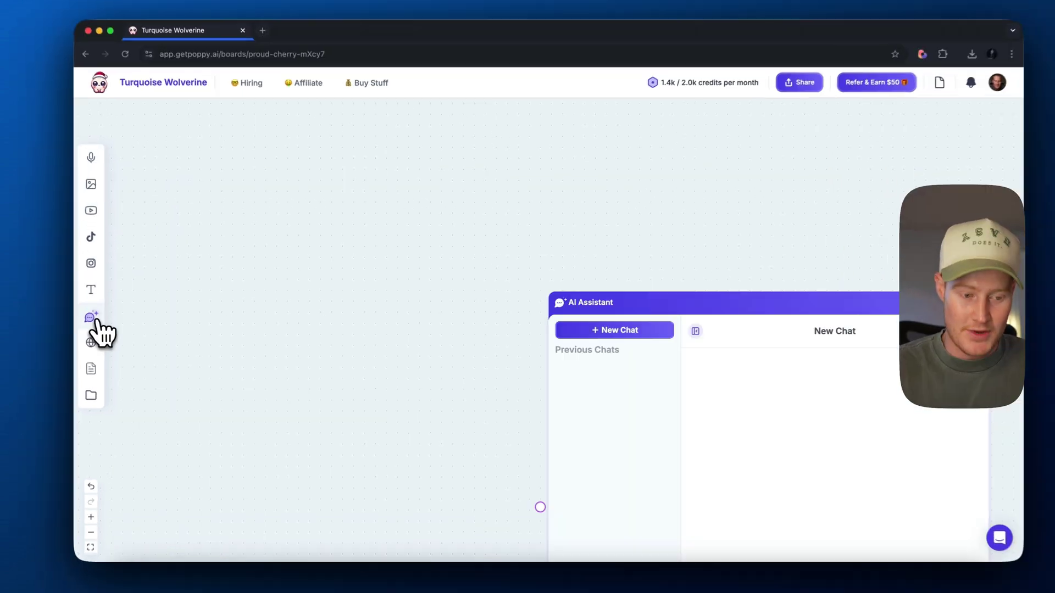
drag(676, 301, 540, 140)
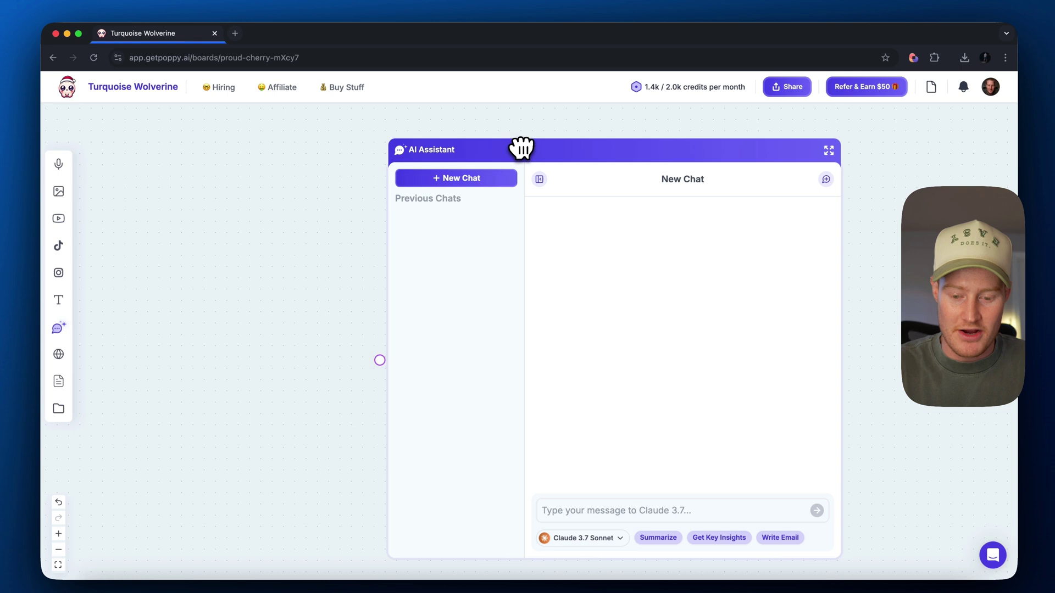
scroll(385, 260, down, 1)
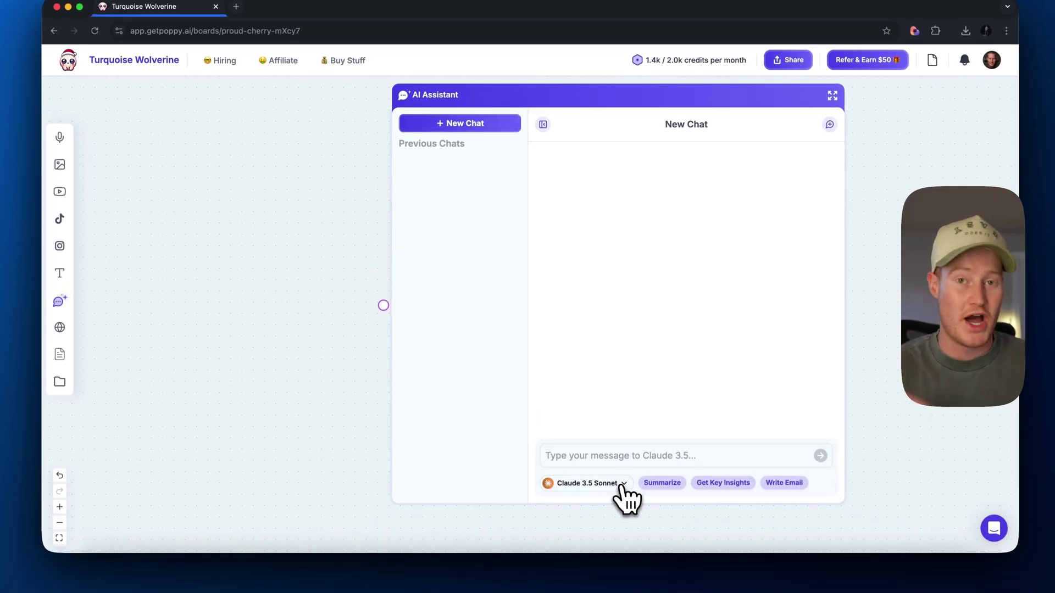
click(622, 485)
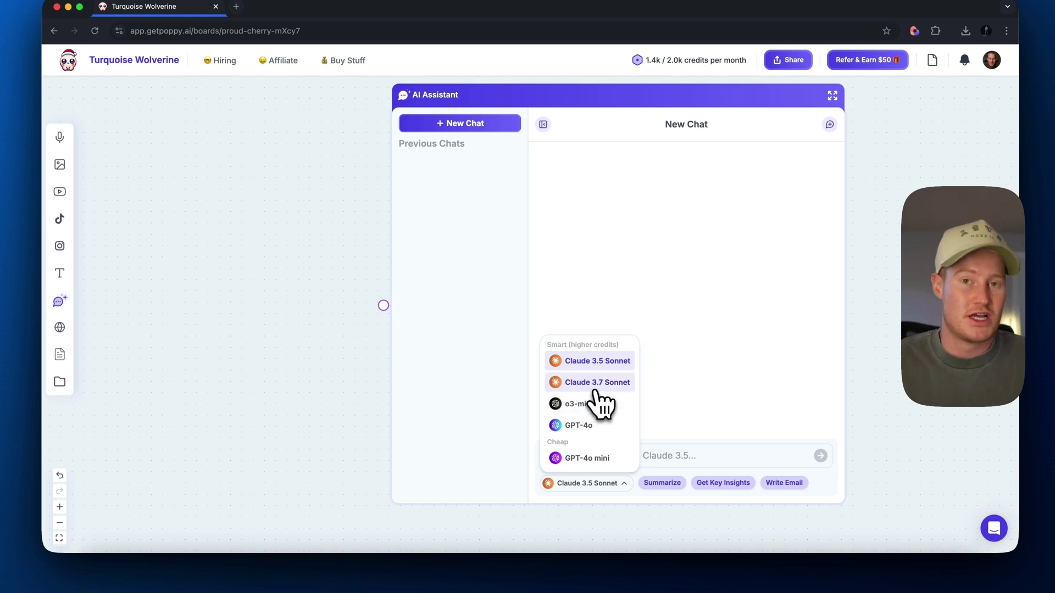
click(594, 385)
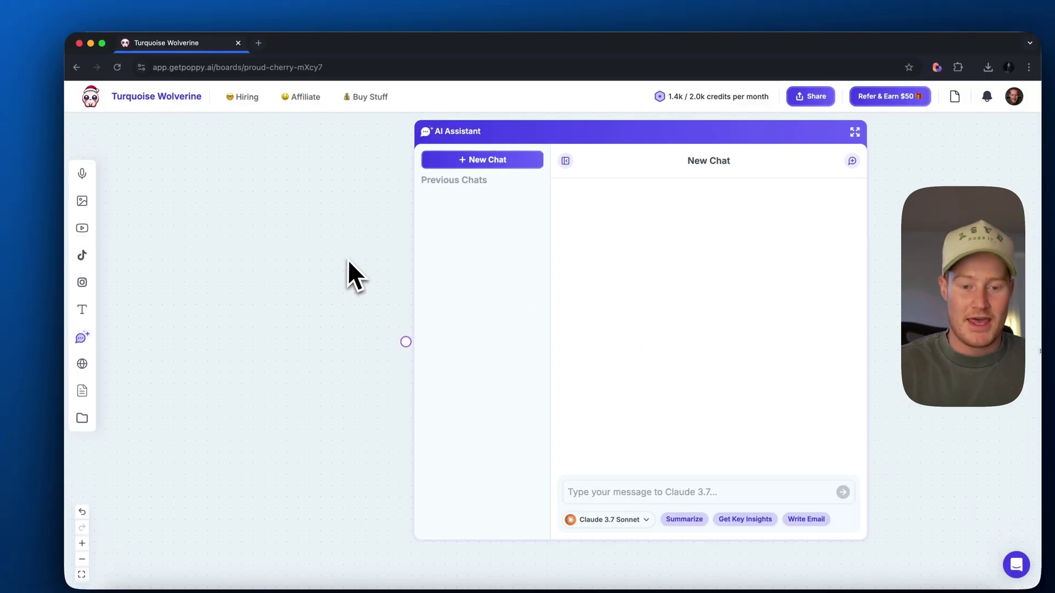
scroll(346, 256, down, 3)
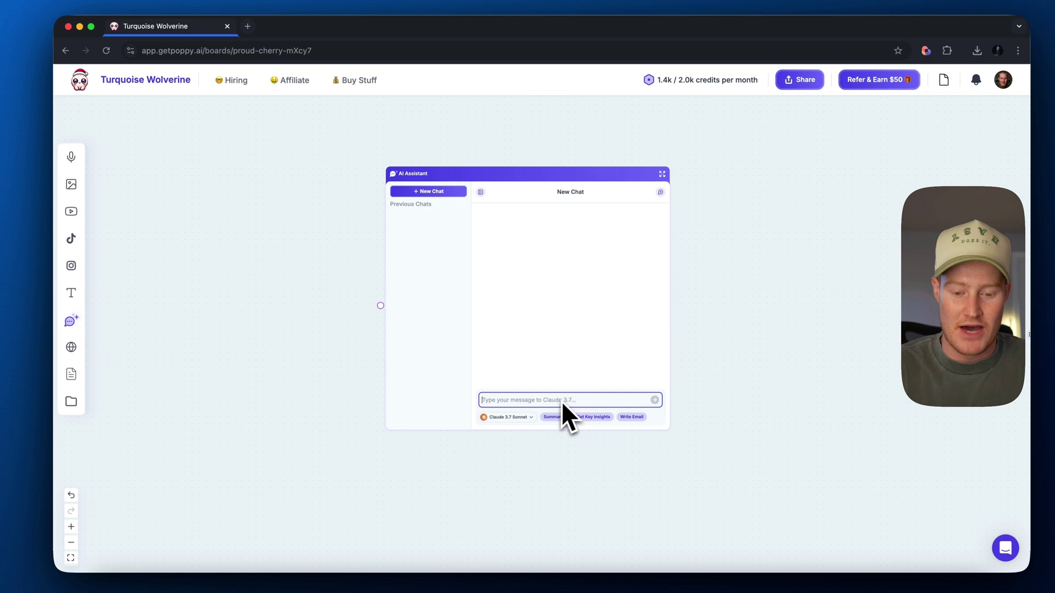
click(572, 419)
scroll(566, 376, up, 5)
scroll(561, 377, down, 2)
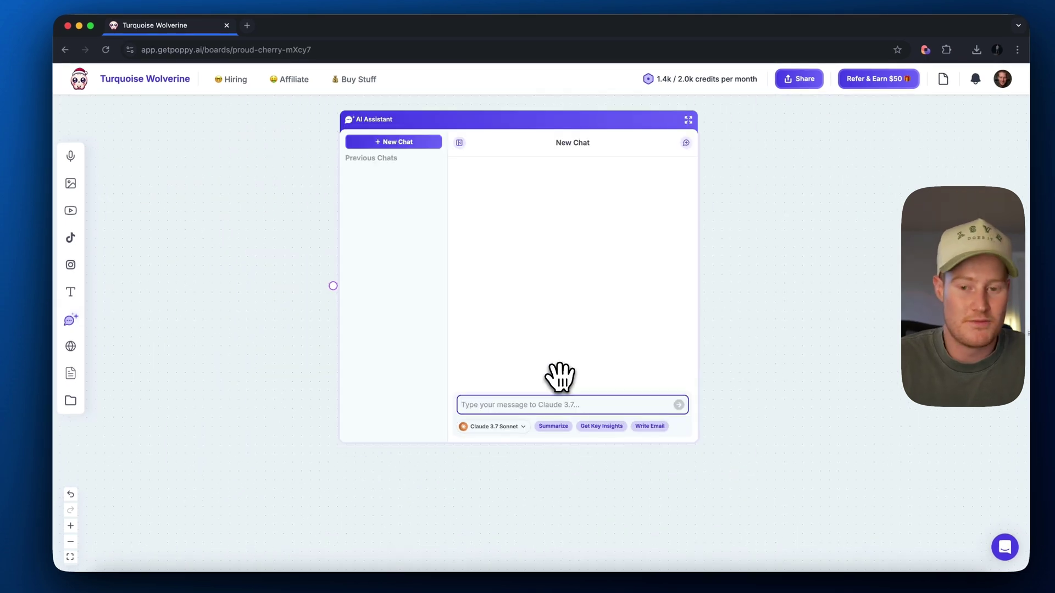
Place the "How To Write A Killer Script" YouTube video on the board, to the left of the AI chat node.
drag(258, 344, 370, 358)
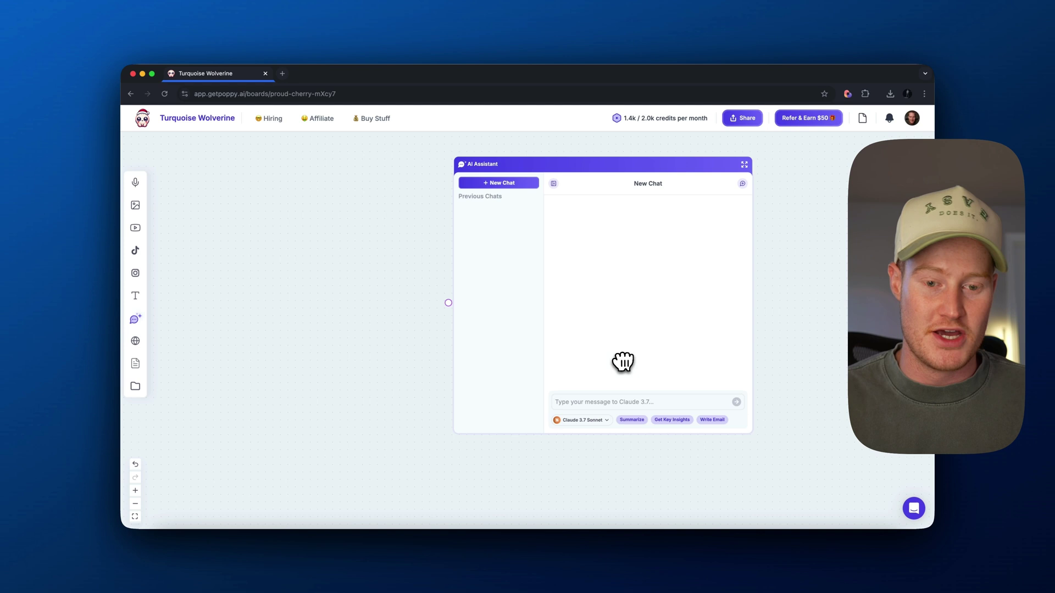
drag(460, 385, 489, 362)
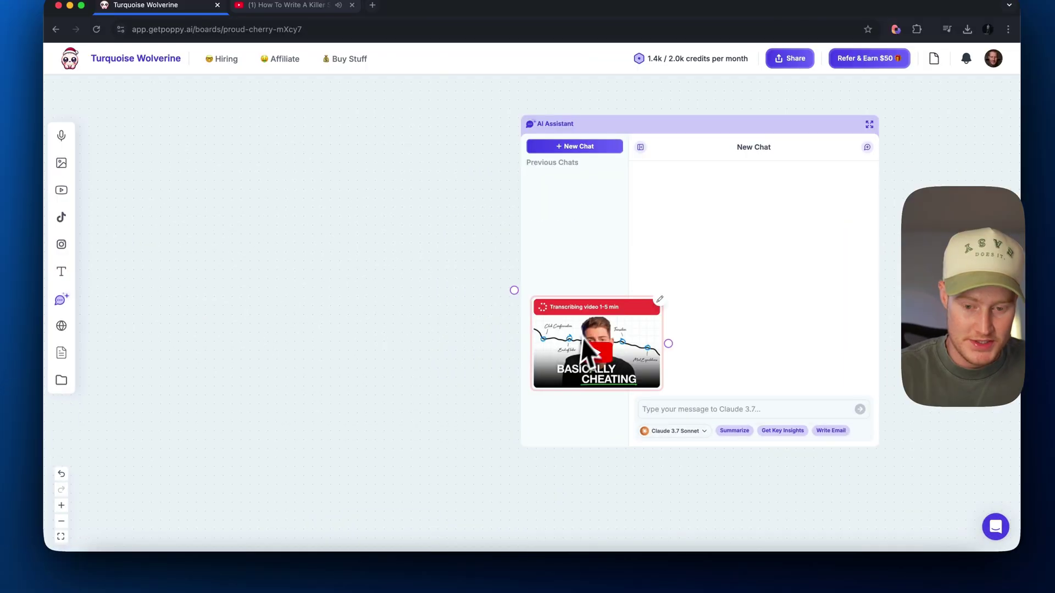
drag(582, 313, 229, 211)
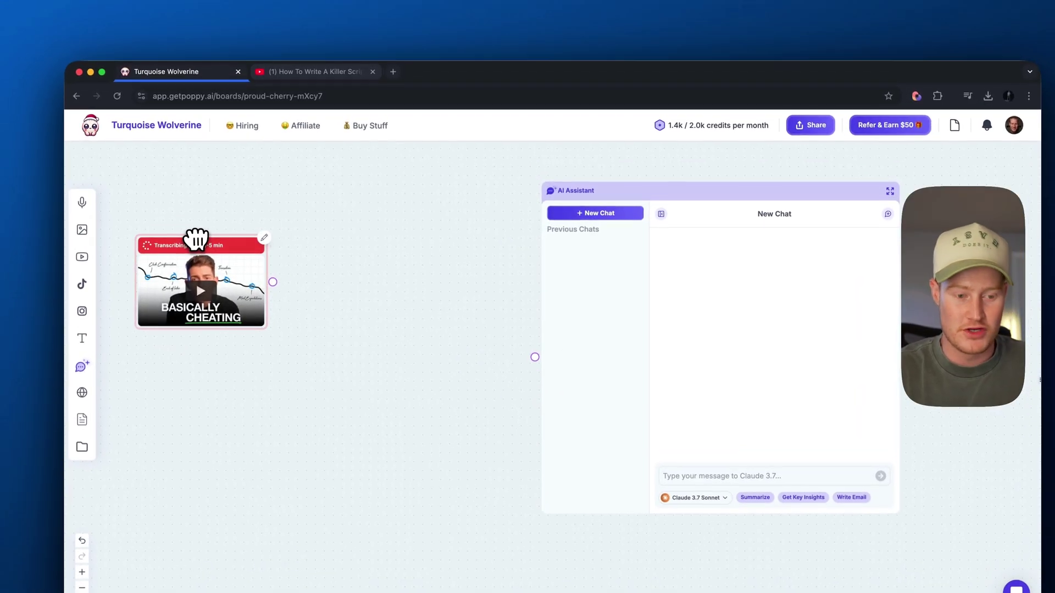
Examine the added script-writing video node and its YouTube source page.
scroll(197, 304, left, 2)
scroll(304, 217, up, 5)
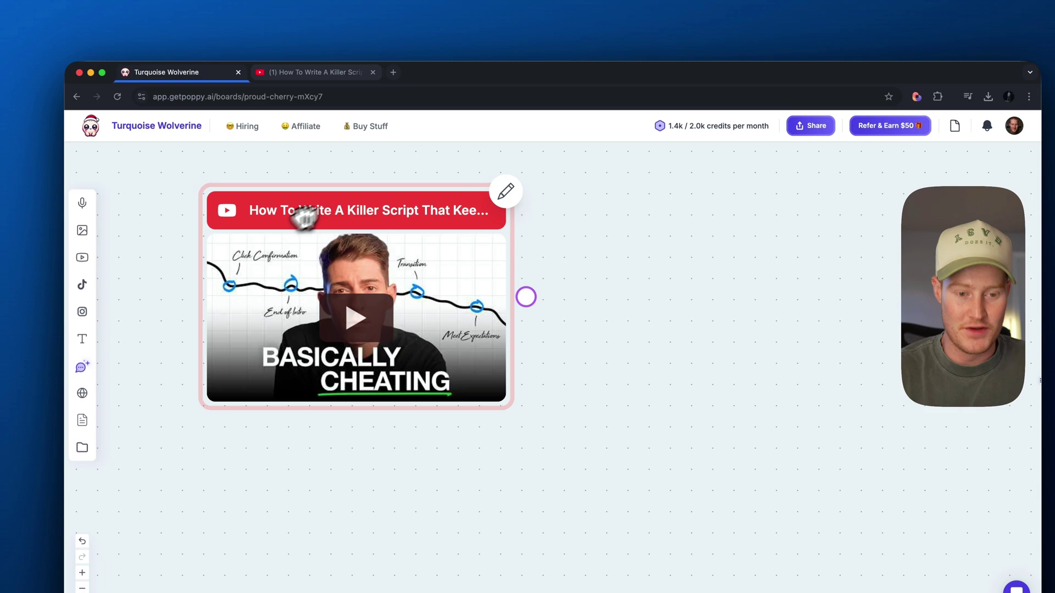
click(327, 70)
scroll(377, 495, down, 2)
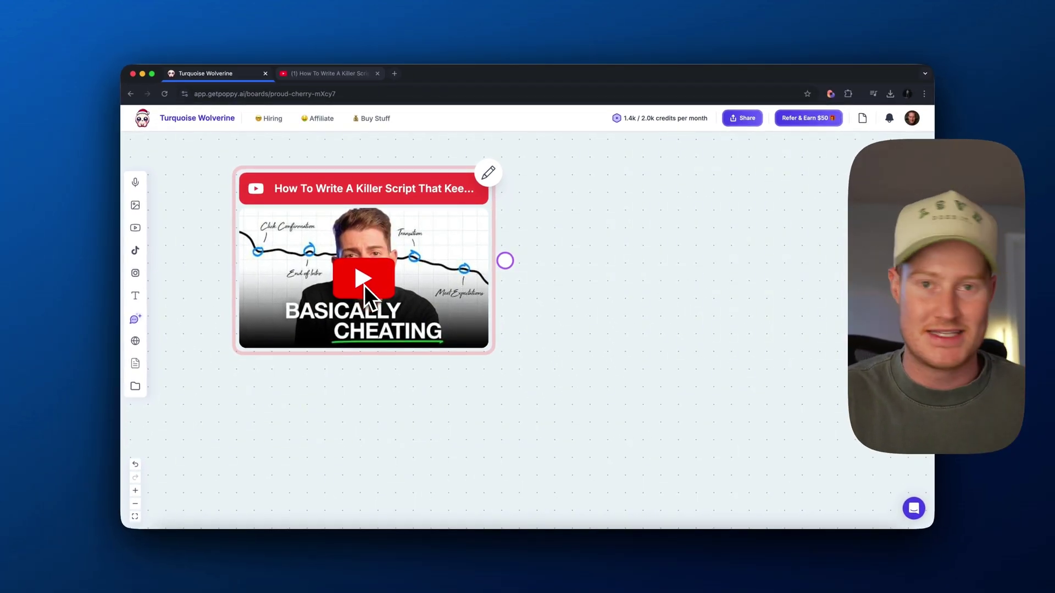
scroll(496, 256, down, 5)
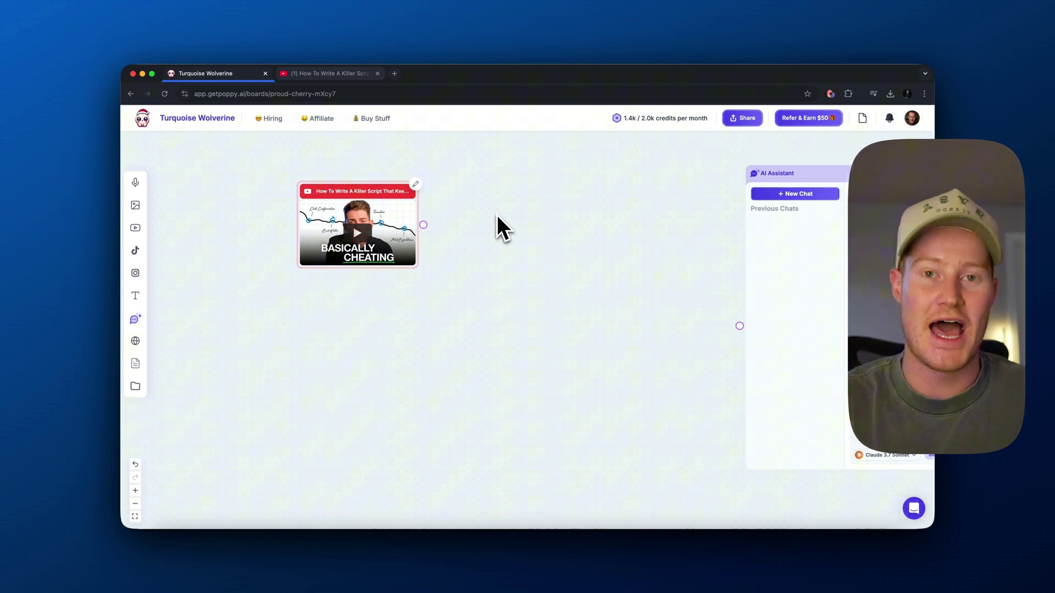
scroll(461, 334, down, 3)
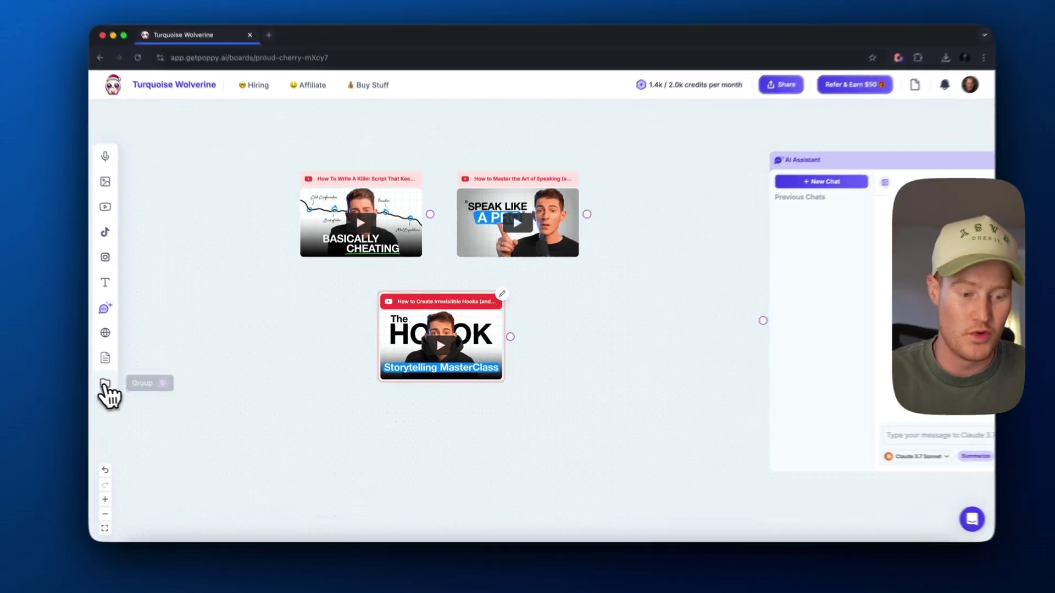
Create a group on the board and move the speaking, script-writing and hook YouTube videos into it.
click(135, 387)
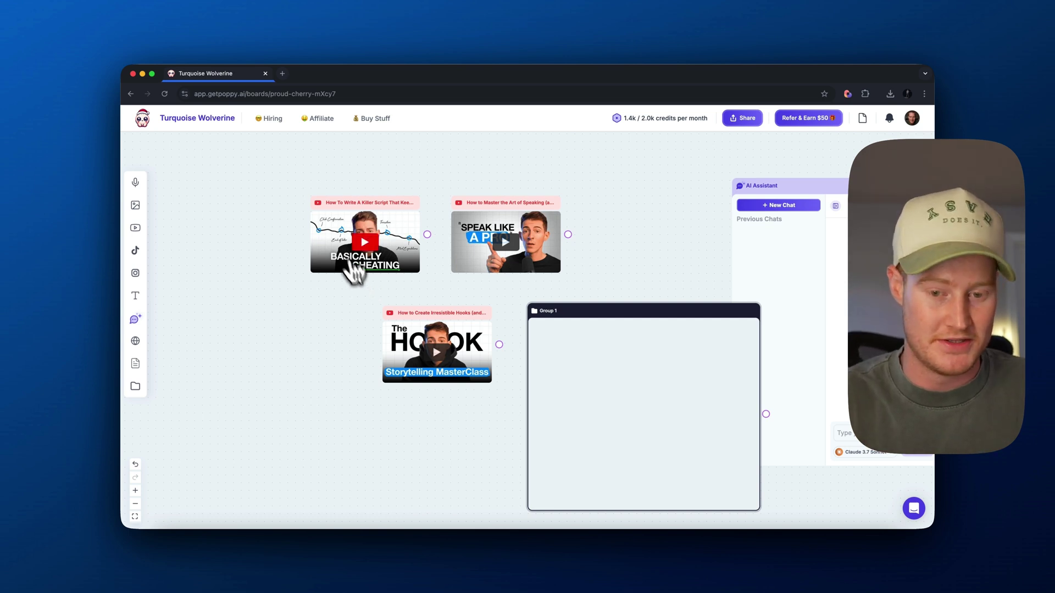
drag(502, 203, 478, 179)
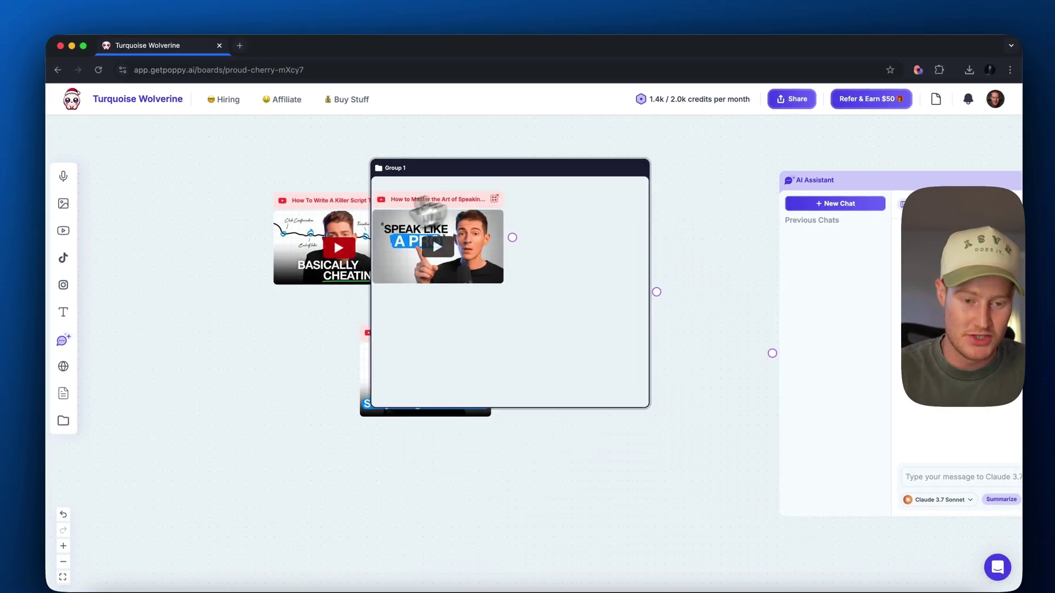
drag(333, 207, 550, 207)
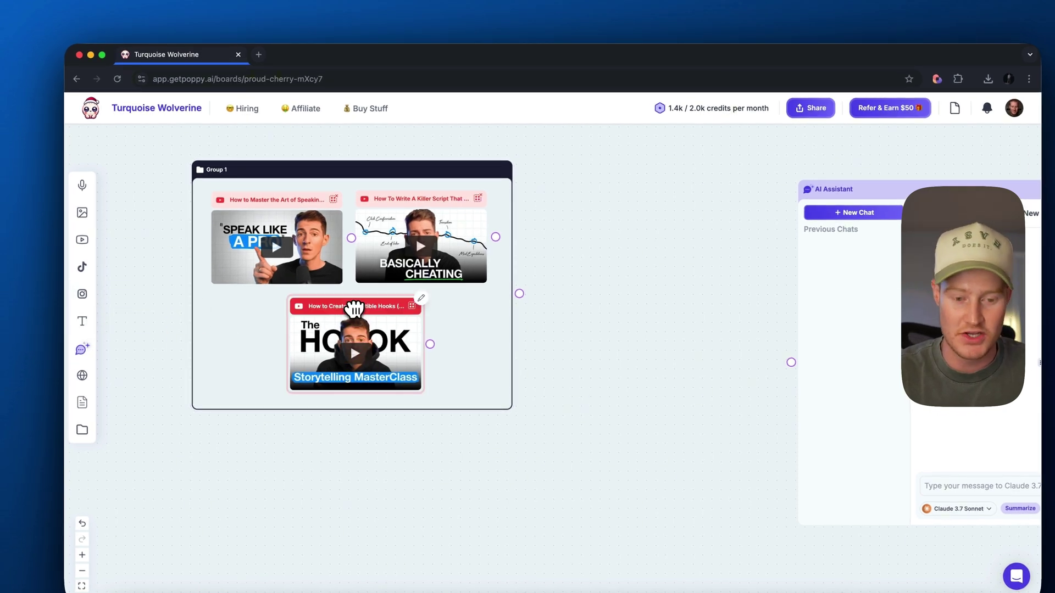
Rename the group of three videos as "Content Creation Frameworks".
double_click(216, 169)
text(Con)
text(tent Creation Frameworks)
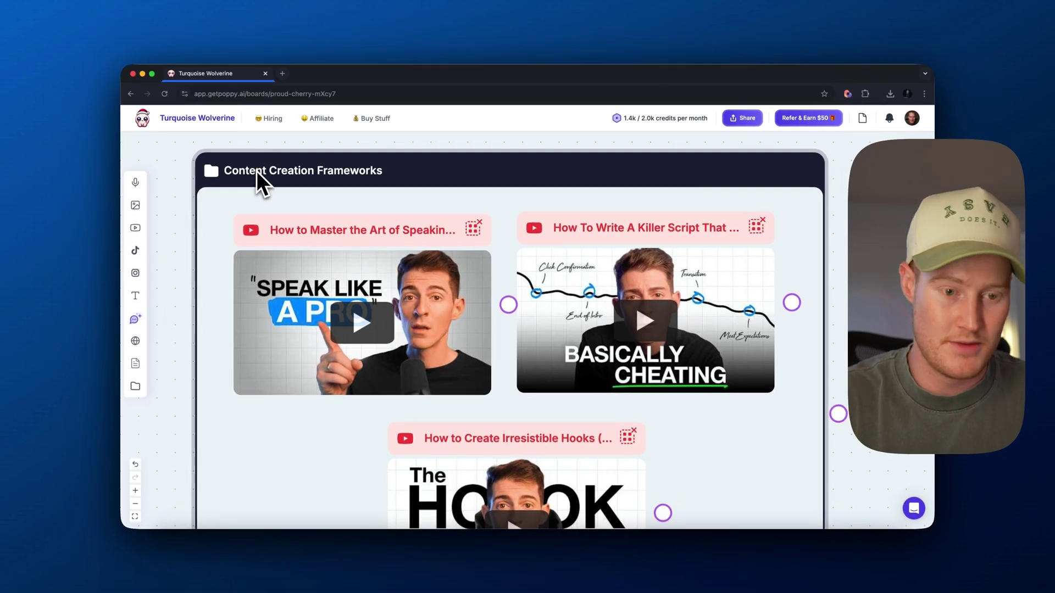
Connect the Content Creation Frameworks group to the AI Assistant chat node as its source.
scroll(256, 171, down, 5)
scroll(394, 270, down, 2)
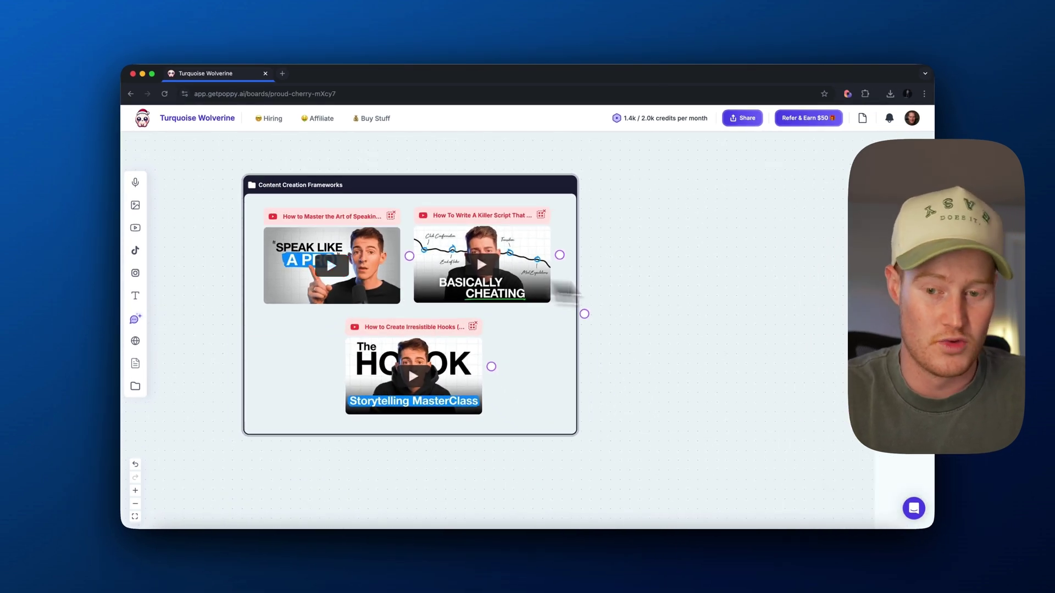
scroll(723, 299, down, 3)
scroll(720, 311, right, 3)
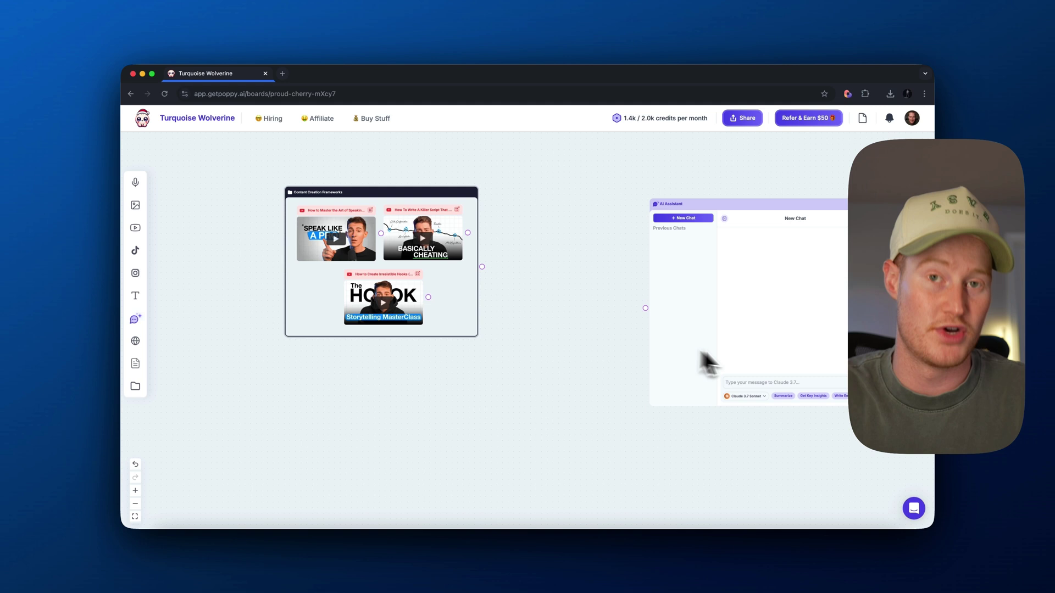
drag(620, 297, 645, 308)
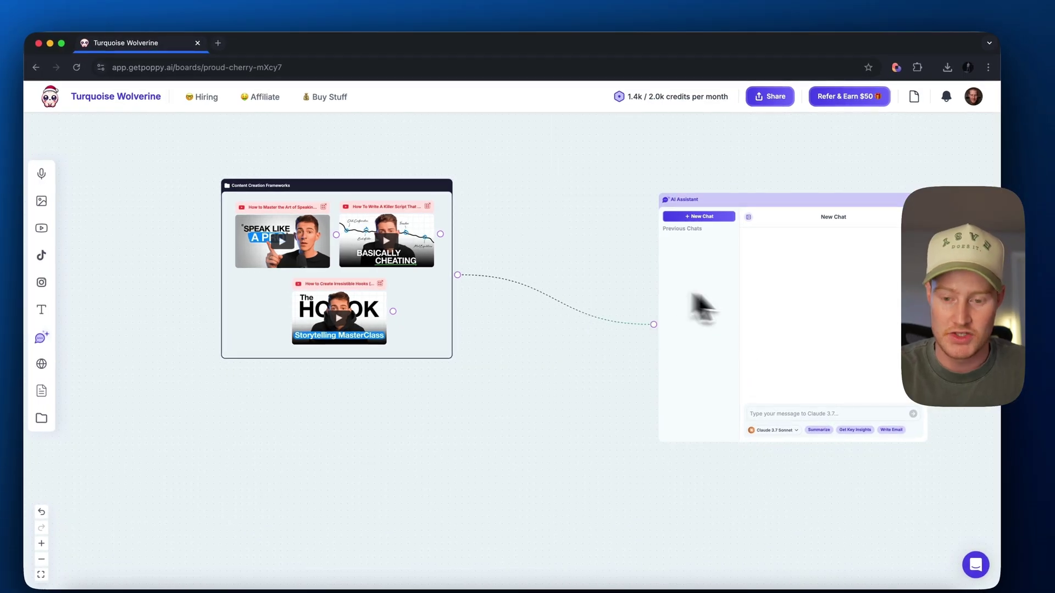
Expand the AI chat to fullscreen and enter a prompt requesting a breakdown of Kallaway's engaging-content techniques and mental models from the provided videos.
scroll(682, 293, right, 3)
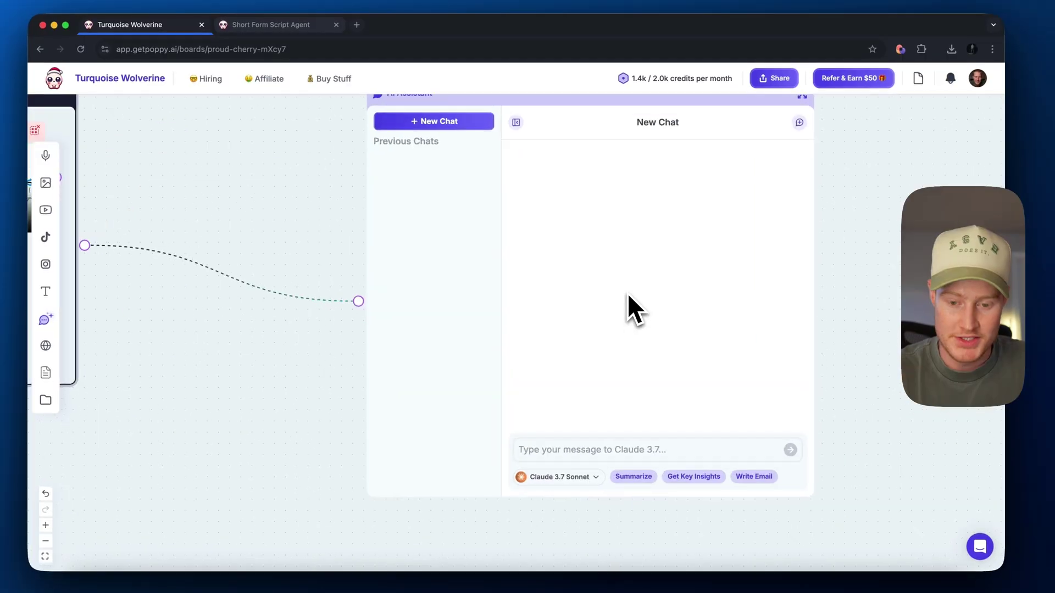
scroll(626, 292, up, 1)
click(730, 166)
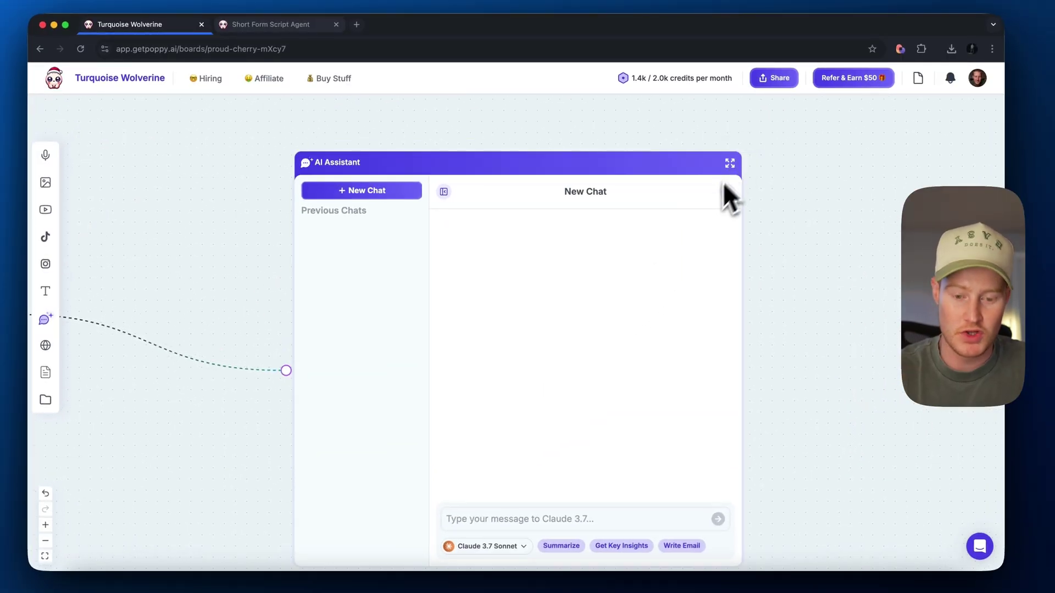
click(733, 165)
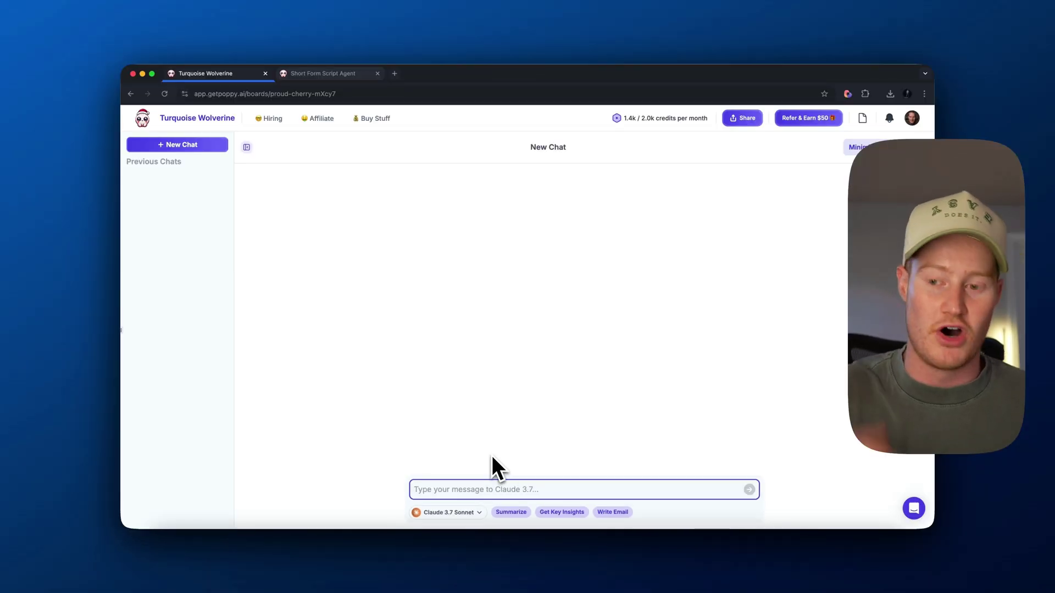
text(Breakdown the information in the videos I provided discussing Kallaway's techniques for crafting the most engaging content possible. I want to know any mental models he follows. Think of this output you will give me a the blue print on how to create the best content)
drag(414, 464, 784, 502)
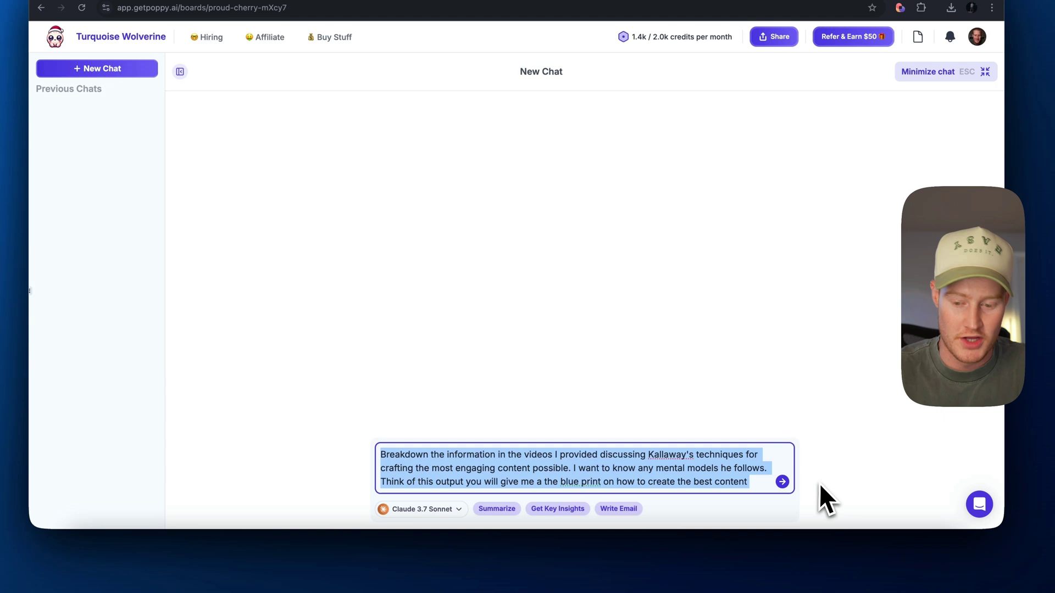
click(503, 455)
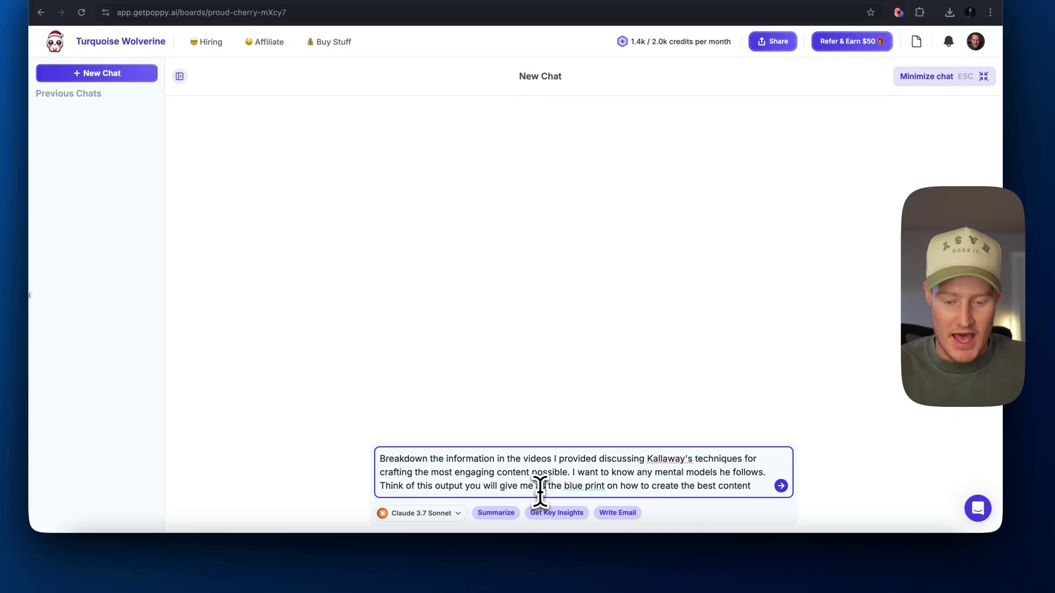
Correct "give me a the blue print" to "give me as the blue print" in the prompt and send it.
click(548, 489)
text(s)
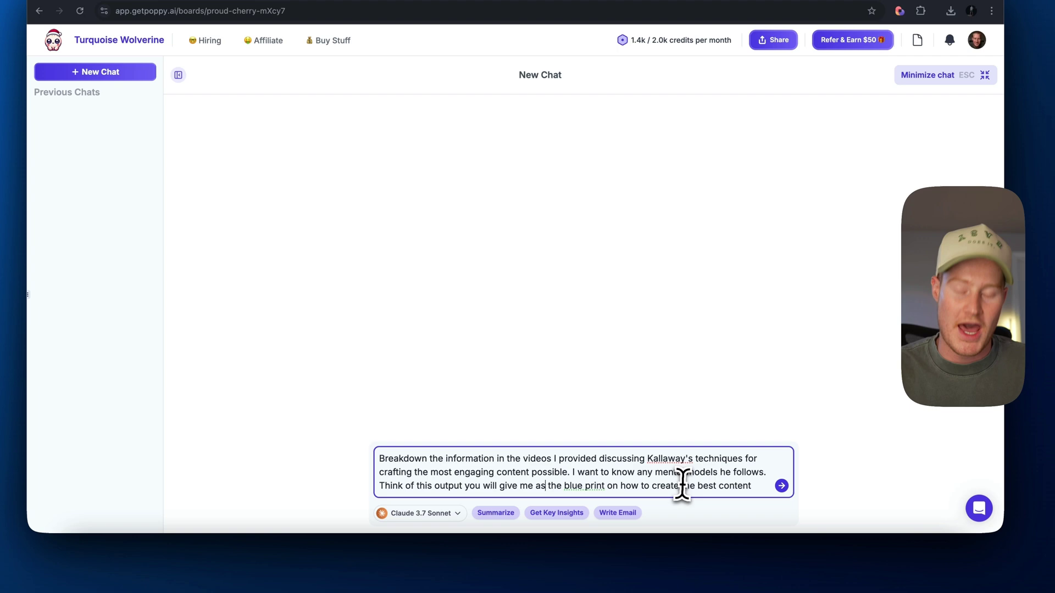
click(781, 485)
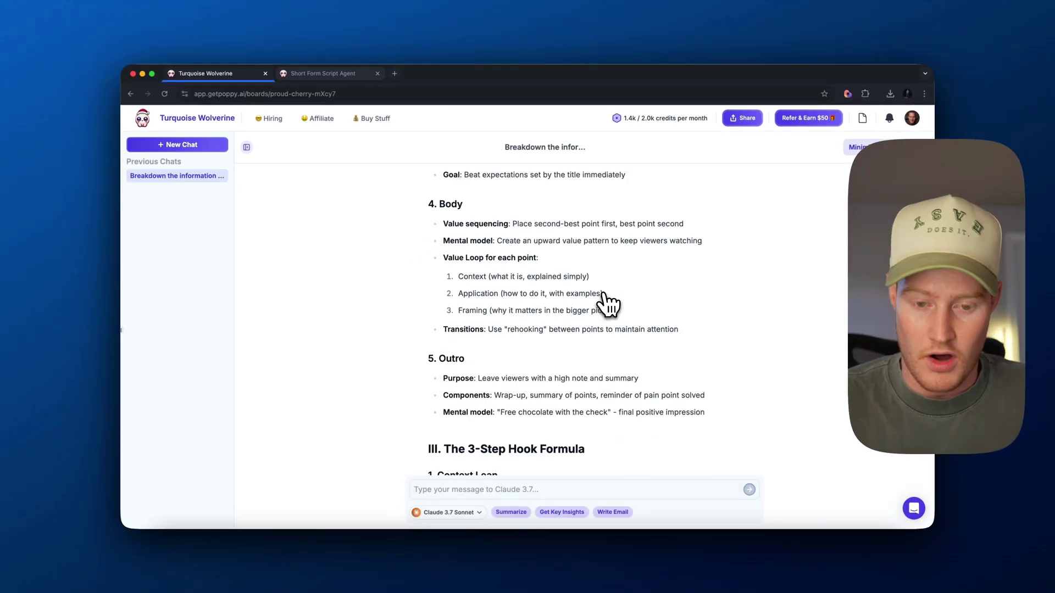
Read through the generated content blueprint, focusing on its Psychology Foundation section.
scroll(607, 301, up, 15)
scroll(608, 302, down, 5)
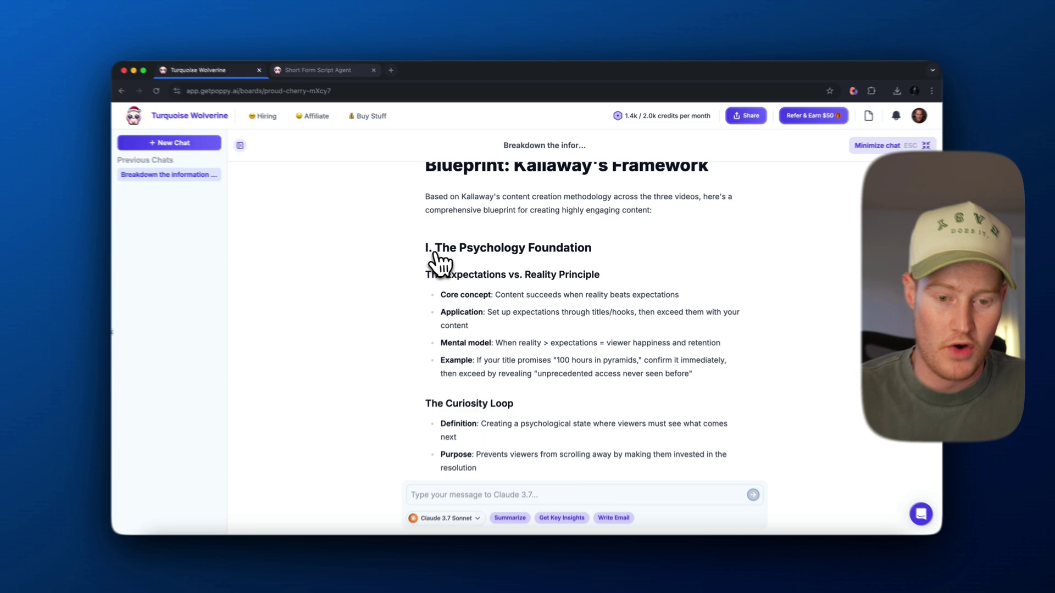
drag(426, 246, 644, 328)
click(662, 350)
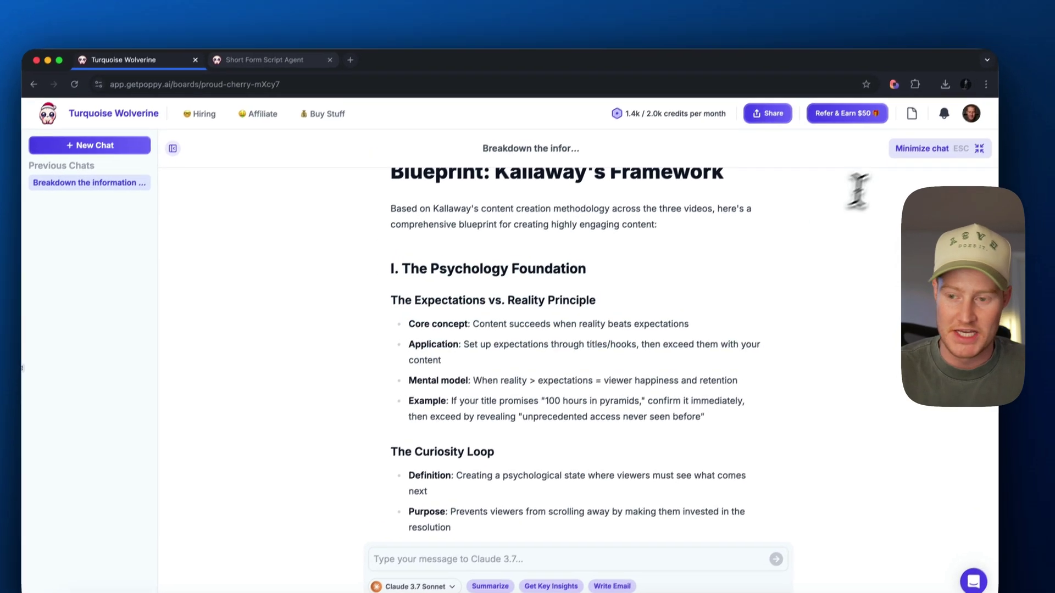
Minimize the chat and review the video group and its connected AI Assistant on the board.
click(979, 131)
scroll(330, 354, left, 7)
scroll(302, 356, down, 3)
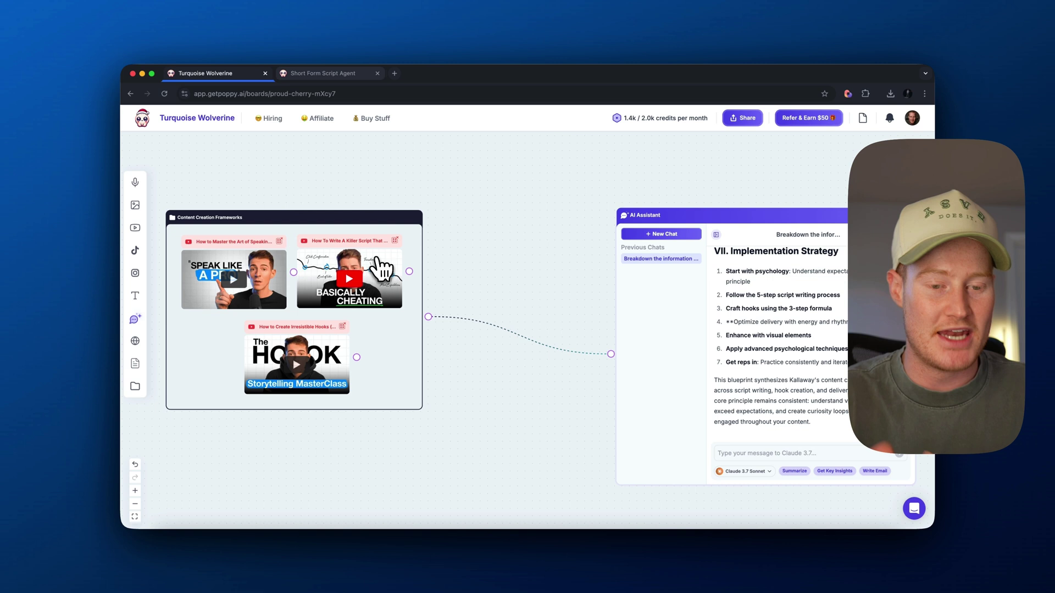
scroll(440, 290, right, 5)
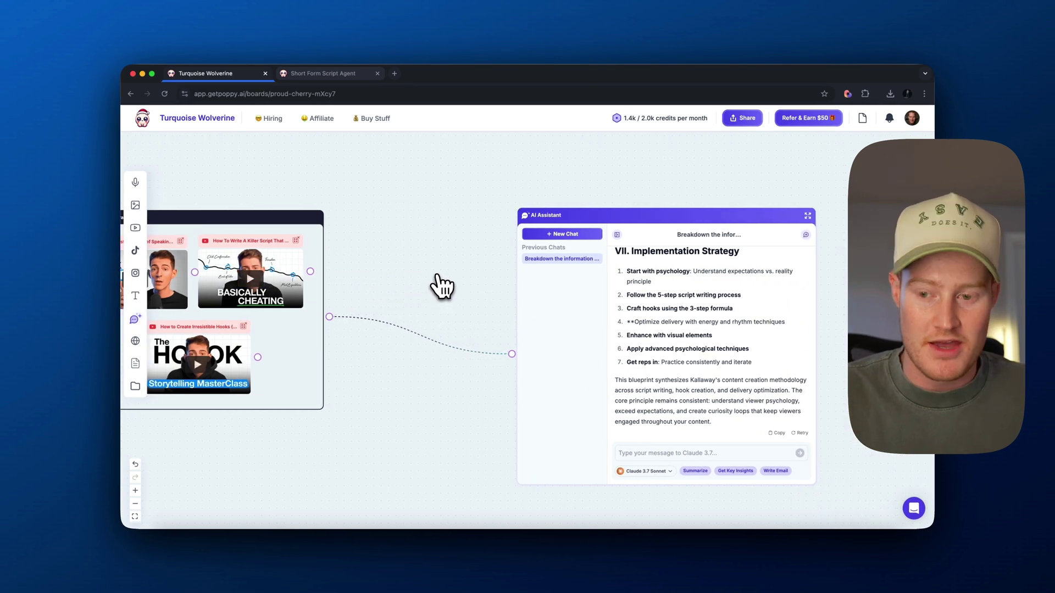
mouse_move(794, 427)
scroll(479, 311, right, 3)
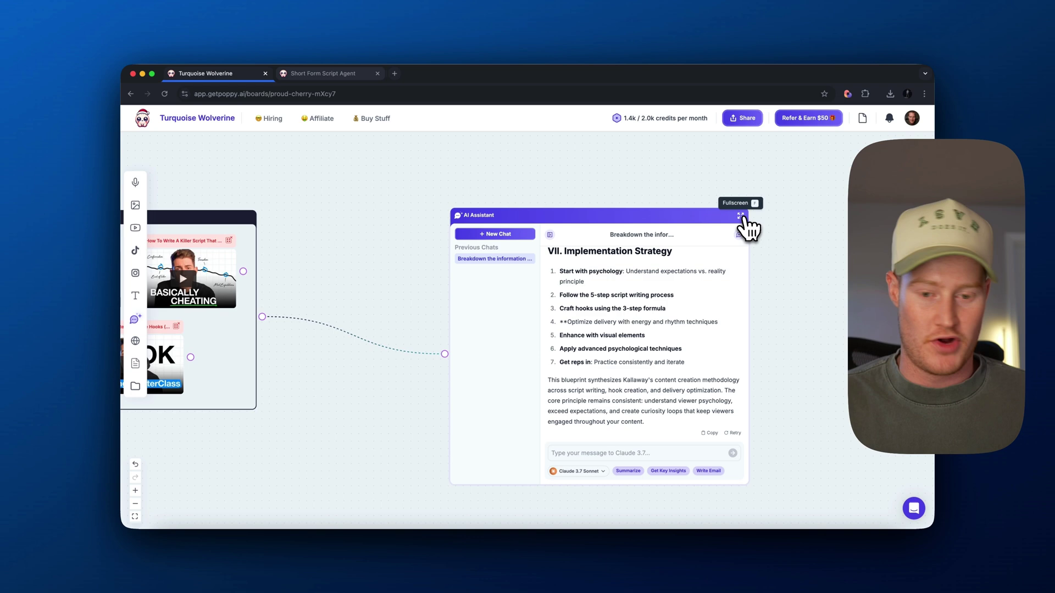
Copy the generated content blueprint from the chat and paste it onto the board as a text note.
scroll(708, 320, up, 15)
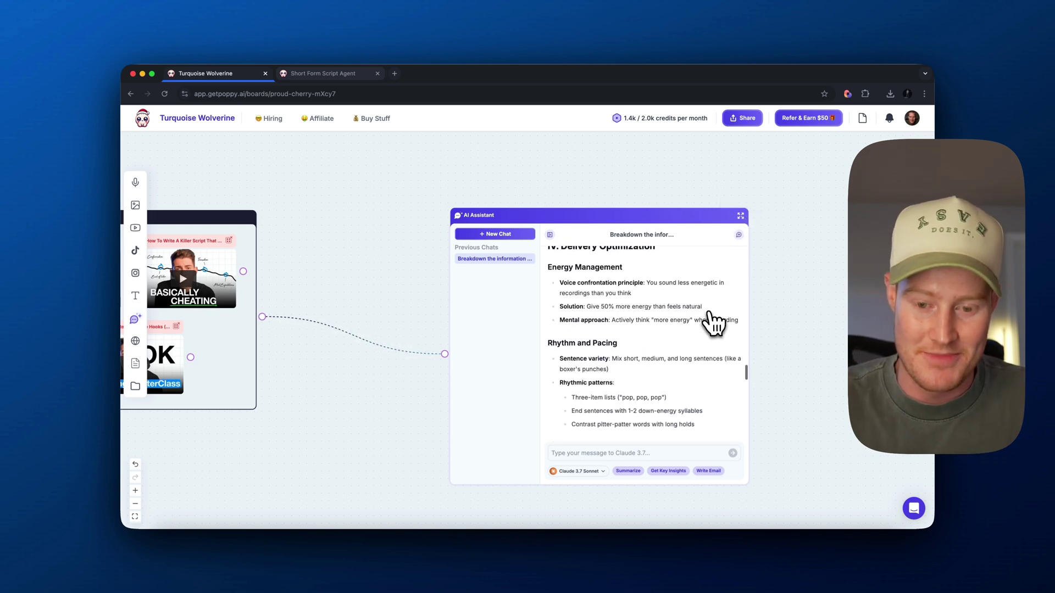
scroll(377, 425, down, 3)
scroll(377, 426, up, 3)
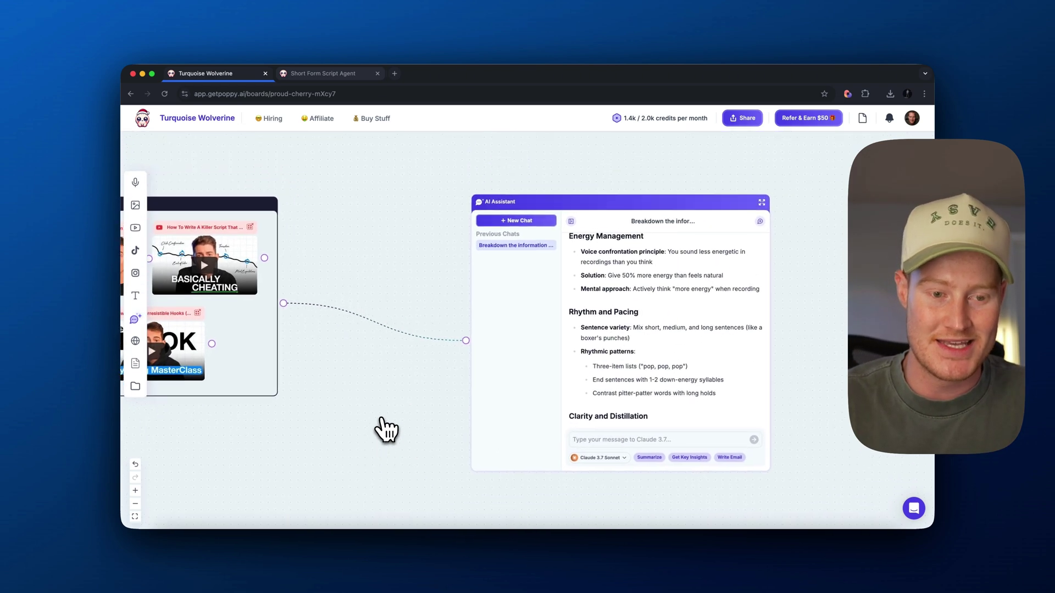
scroll(377, 427, right, 3)
scroll(631, 318, up, 5)
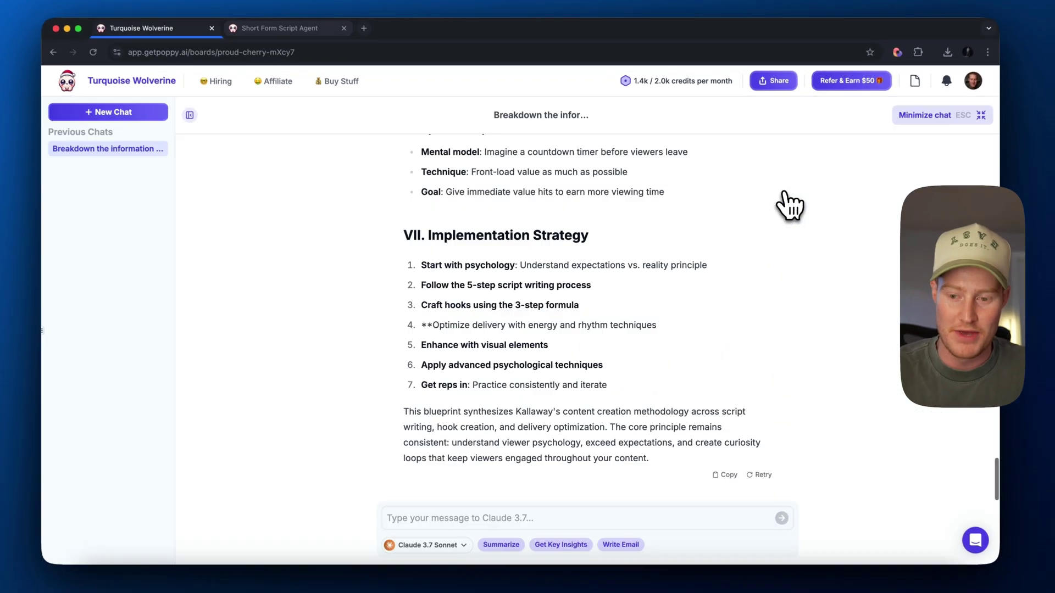
scroll(782, 283, up, 8)
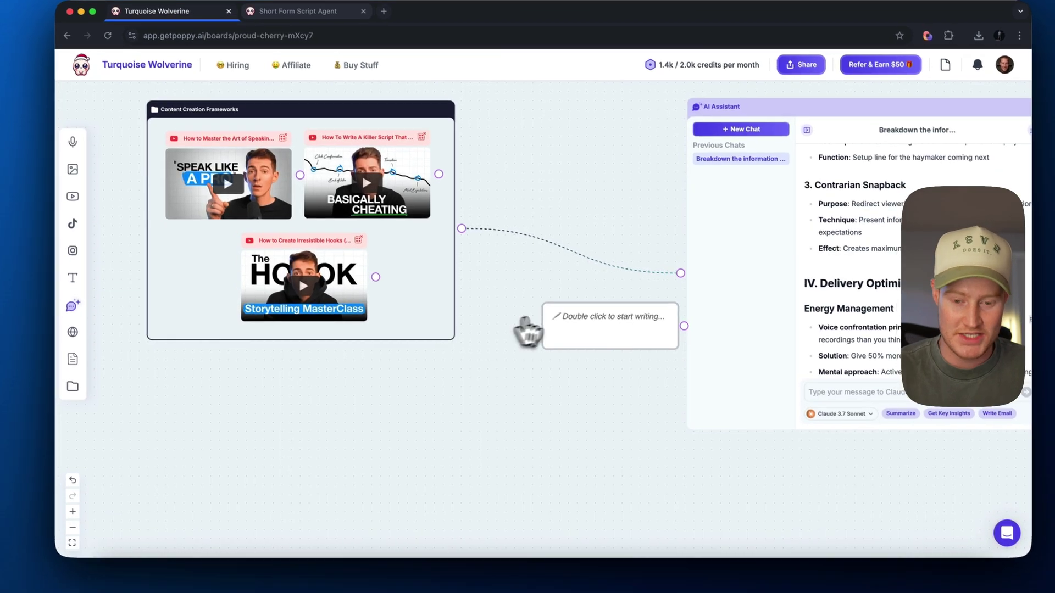
double_click(573, 318)
key(super+v)
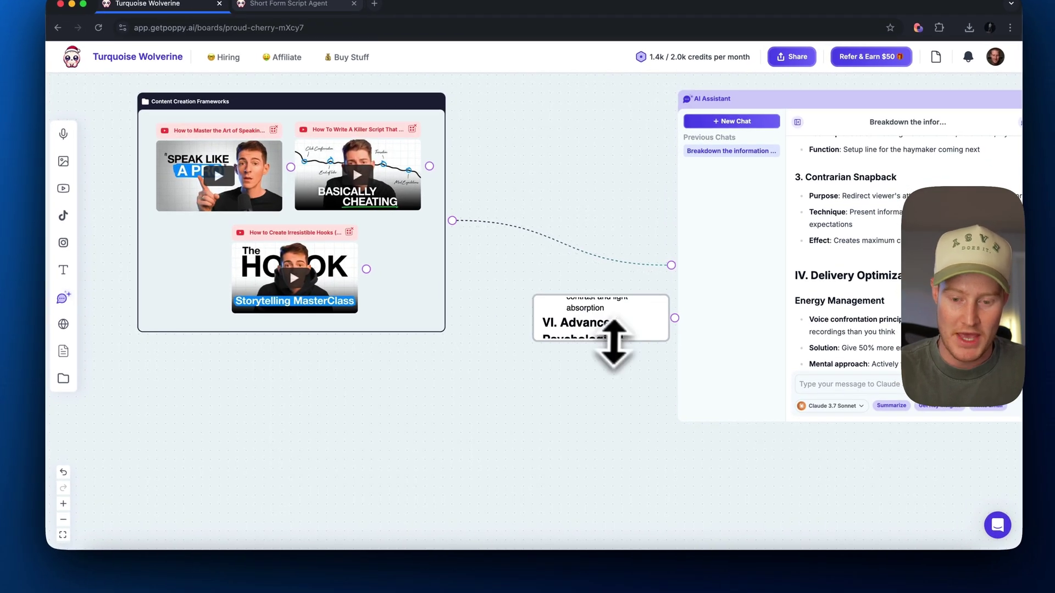
Enlarge the pasted blueprint note, place it below the Content Creation Frameworks group and connect it to the AI Assistant.
drag(624, 350, 628, 460)
drag(616, 312, 278, 405)
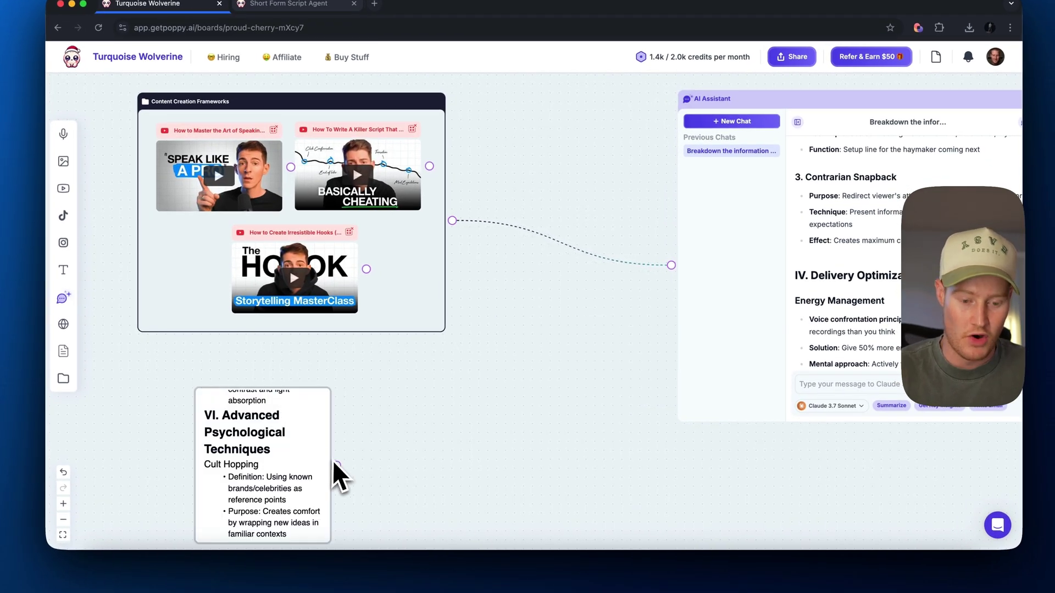
drag(336, 465, 673, 257)
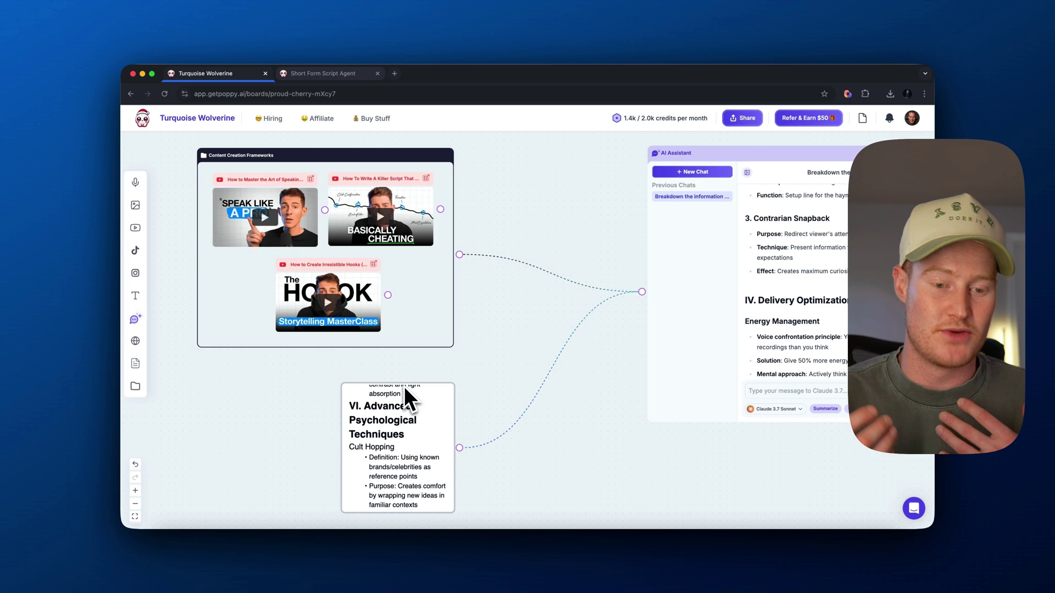
View the blueprint chat in fullscreen and read through its delivery and visual enhancement sections.
scroll(401, 420, up, 2)
scroll(385, 467, down, 5)
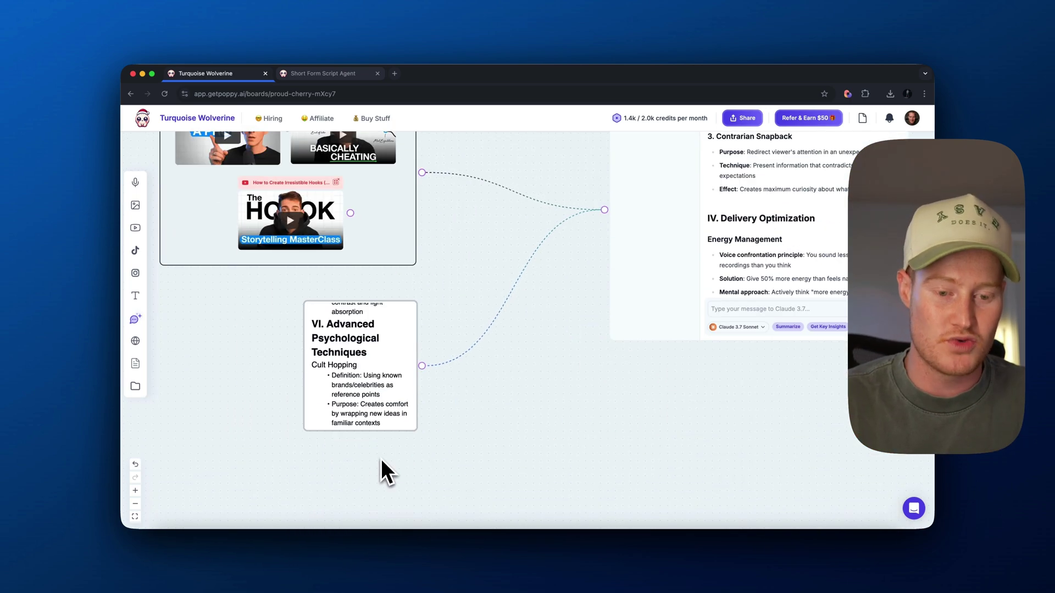
scroll(346, 374, down, 1)
scroll(345, 374, up, 2)
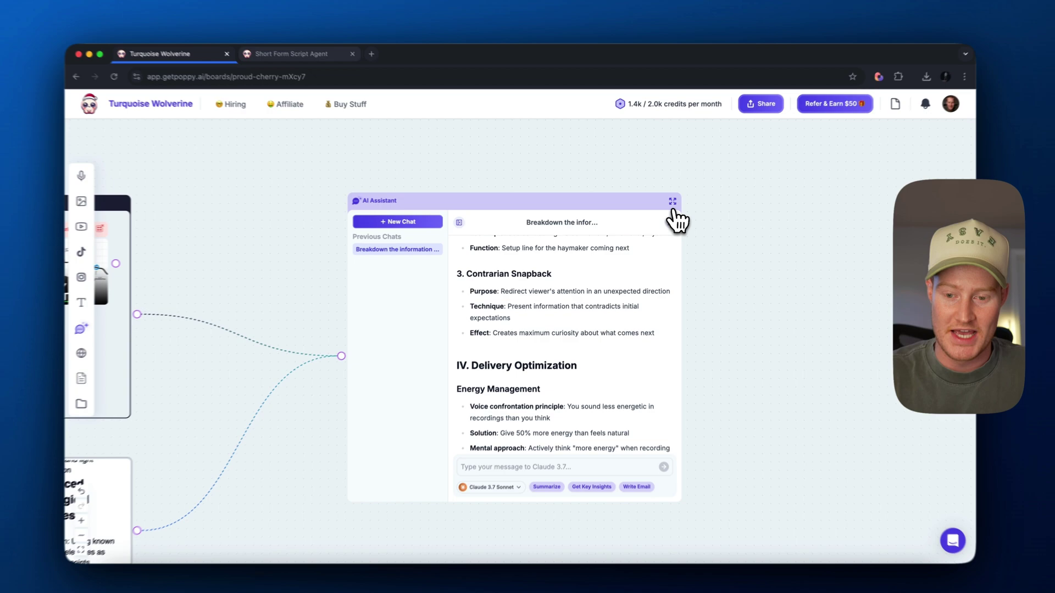
click(664, 206)
click(687, 198)
scroll(564, 377, up, 20)
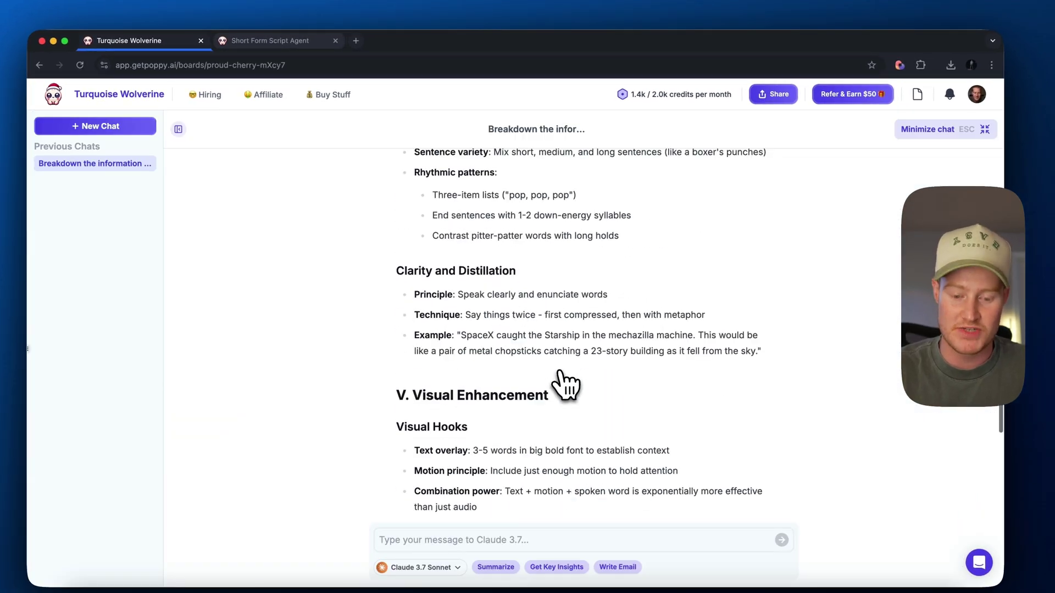
scroll(565, 384, down, 10)
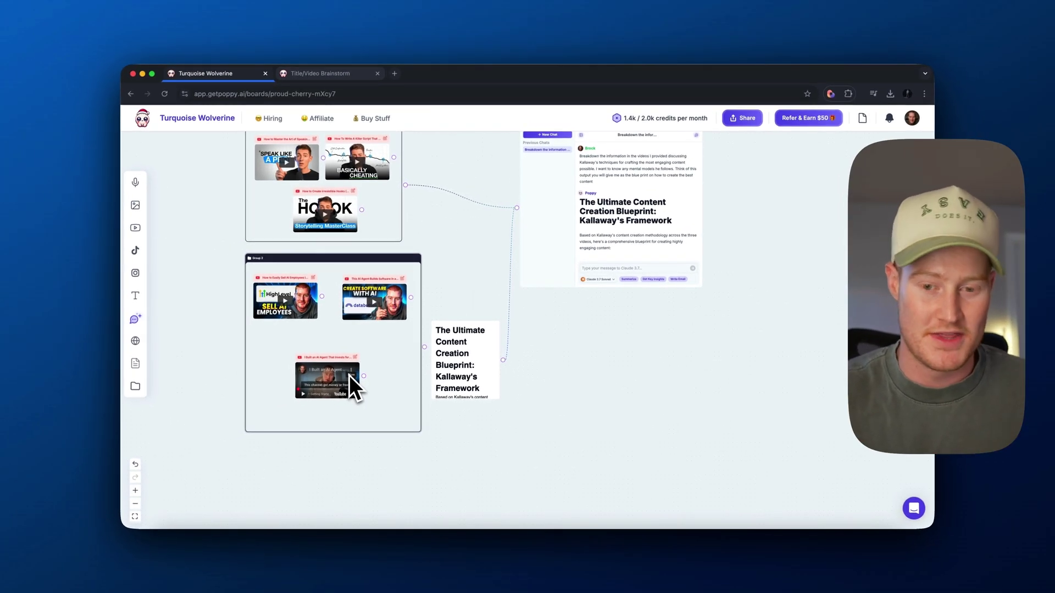
Connect Group 2 to the AI Assistant and move the blueprint note out of the connection's path.
scroll(462, 361, down, 2)
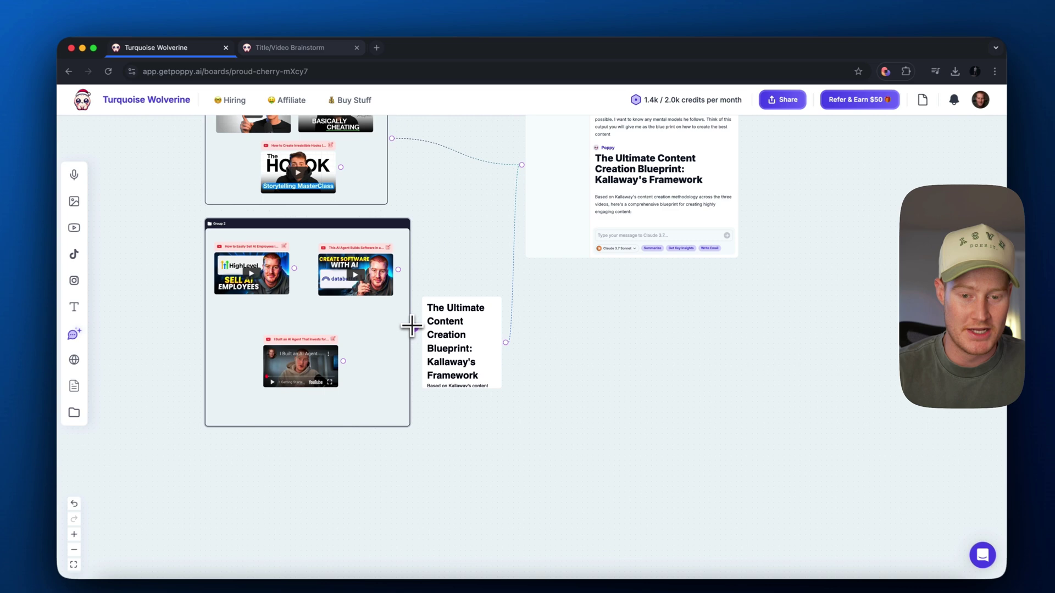
drag(412, 325, 522, 164)
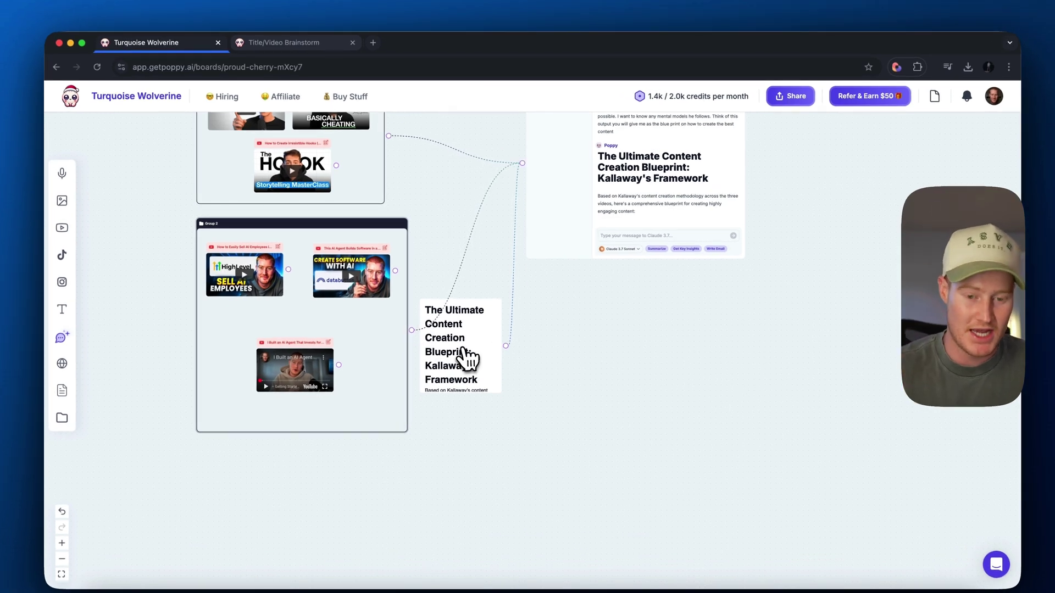
drag(464, 358, 470, 408)
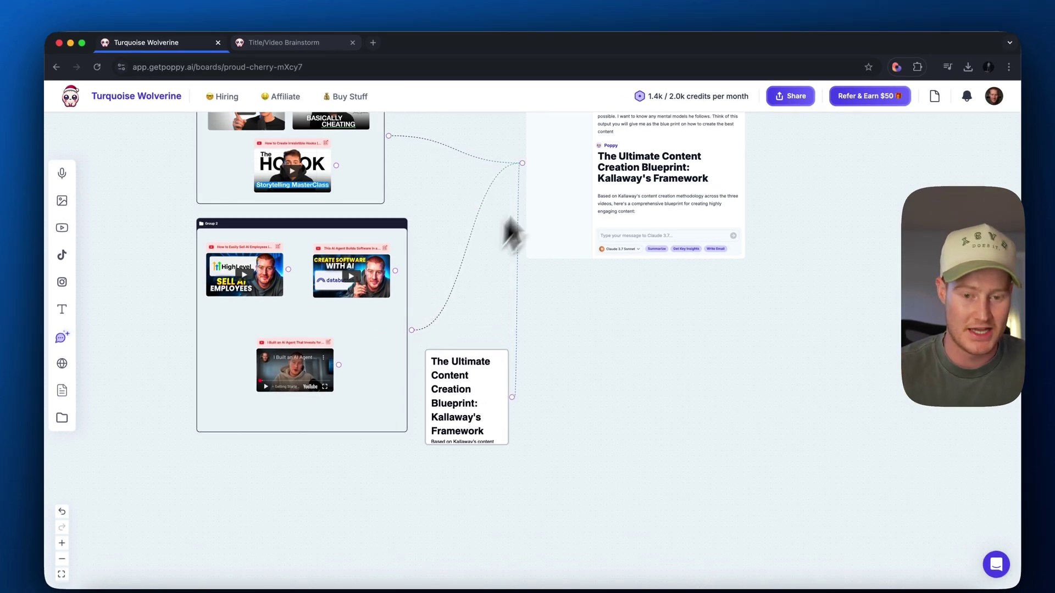
drag(463, 394, 449, 437)
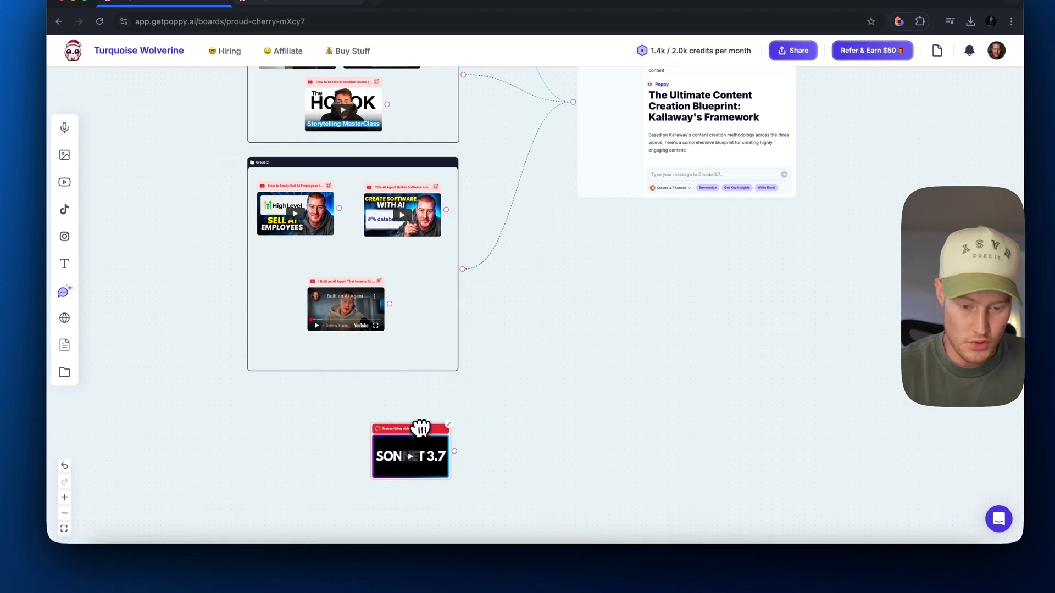
drag(419, 430, 426, 434)
Position the Anthropic Claude Sonnet 3.7 video below Group 2 and connect it to the AI Assistant.
scroll(423, 427, up, 5)
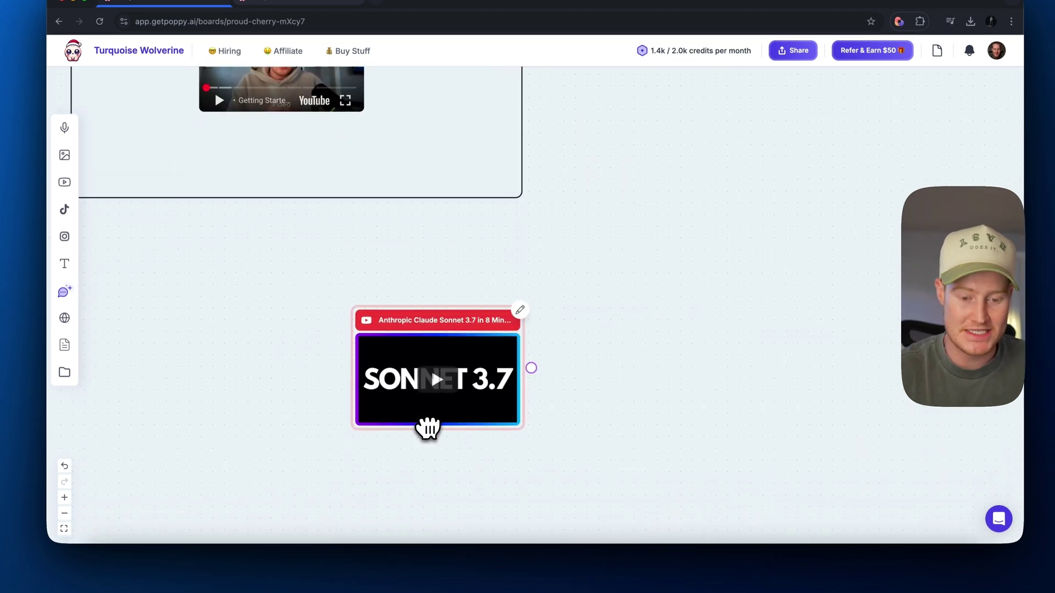
scroll(411, 374, up, 3)
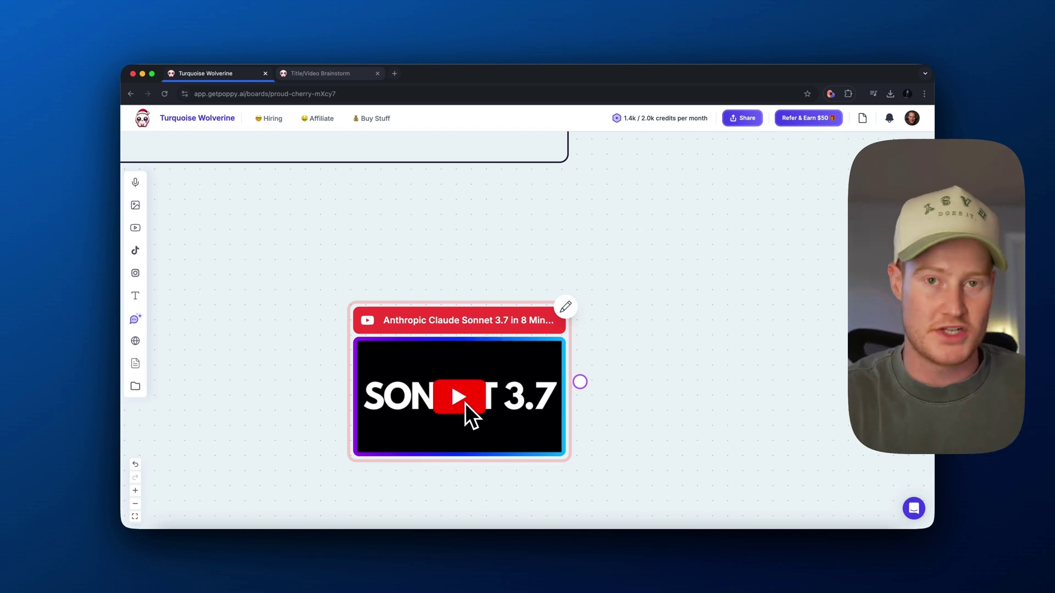
scroll(490, 317, down, 3)
scroll(489, 328, up, 2)
drag(466, 385, 465, 357)
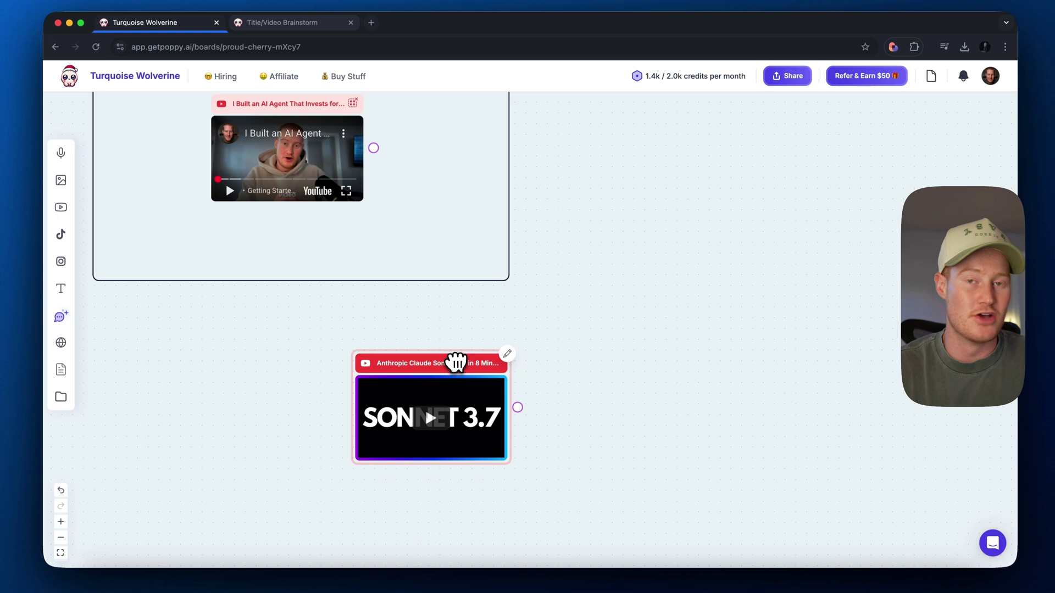
scroll(457, 361, down, 5)
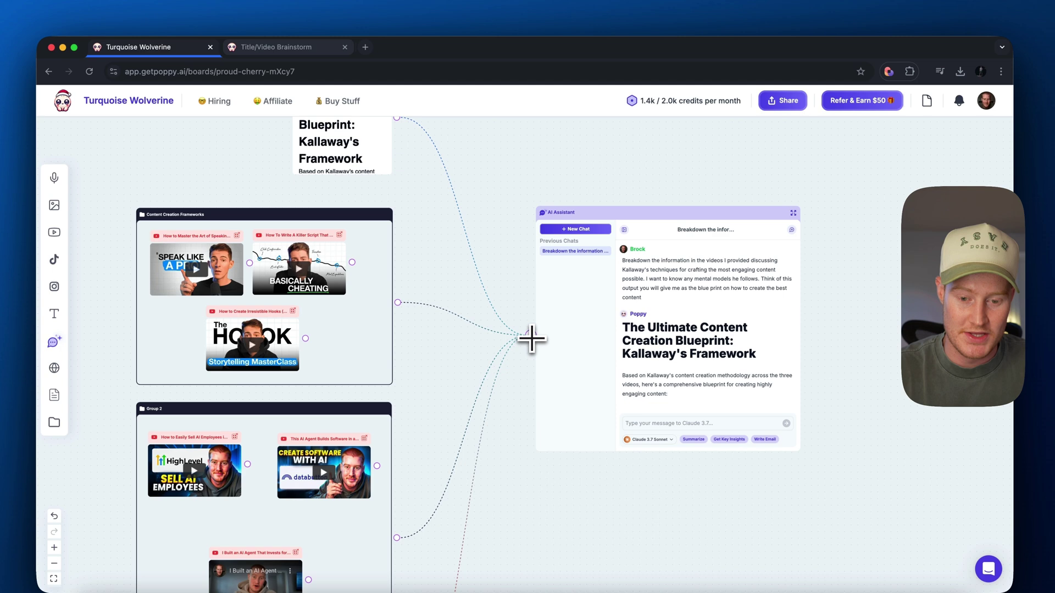
scroll(532, 340, down, 10)
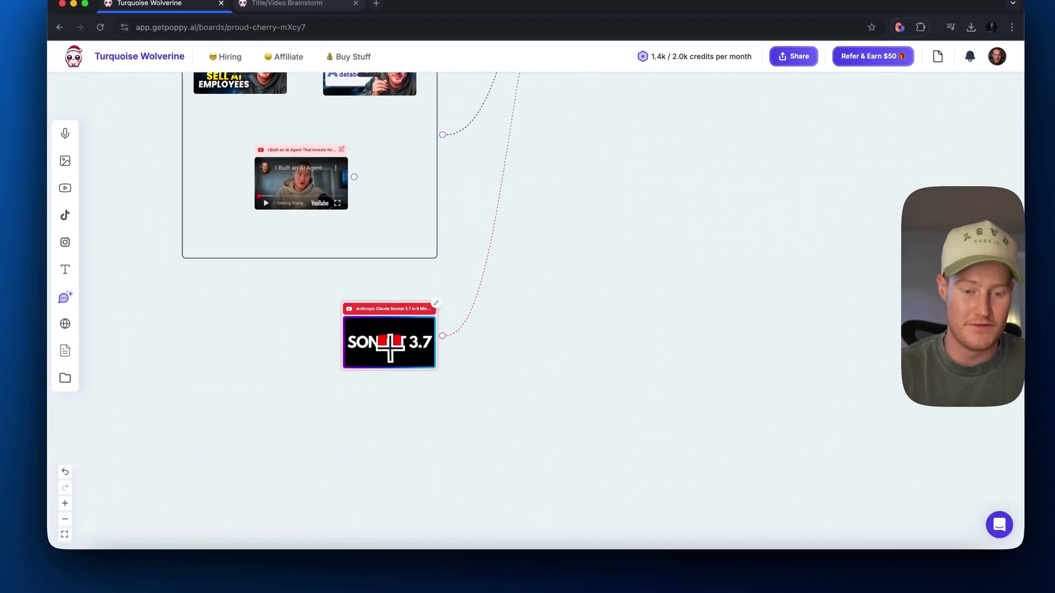
Start a new chat and write a prompt requesting an engaging YouTube intro on Claude 3.7 Sonnet using the added Sonnet video, Kallaway videos and own content.
scroll(530, 310, up, 5)
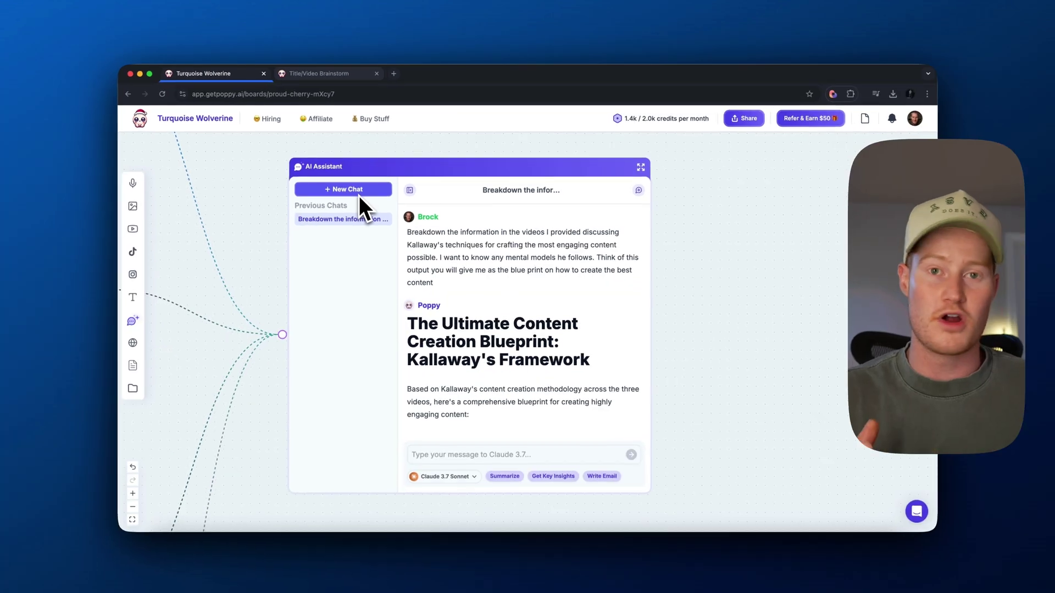
scroll(360, 194, down, 5)
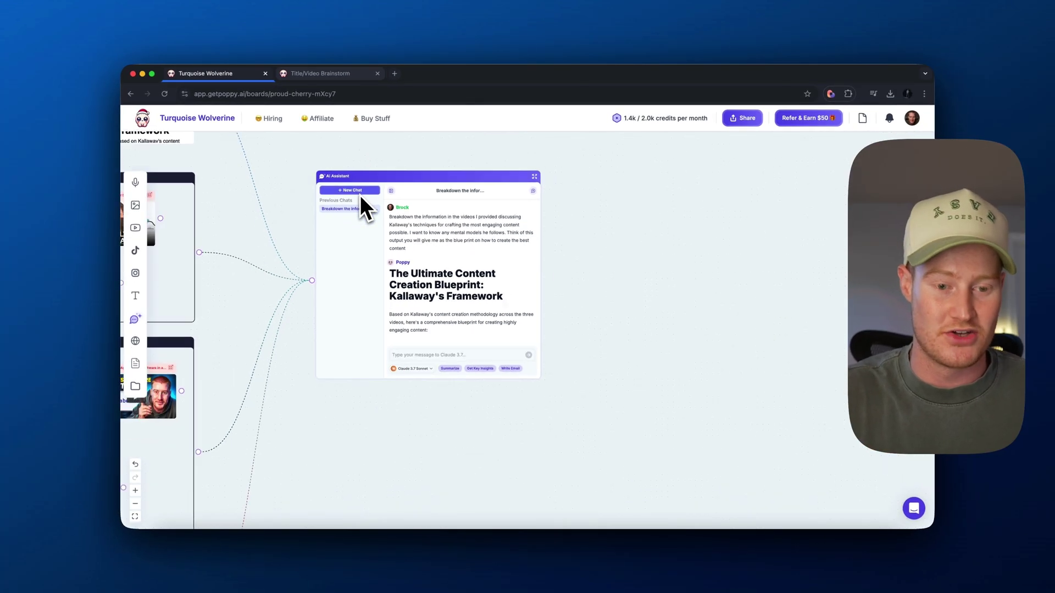
scroll(251, 371, left, 3)
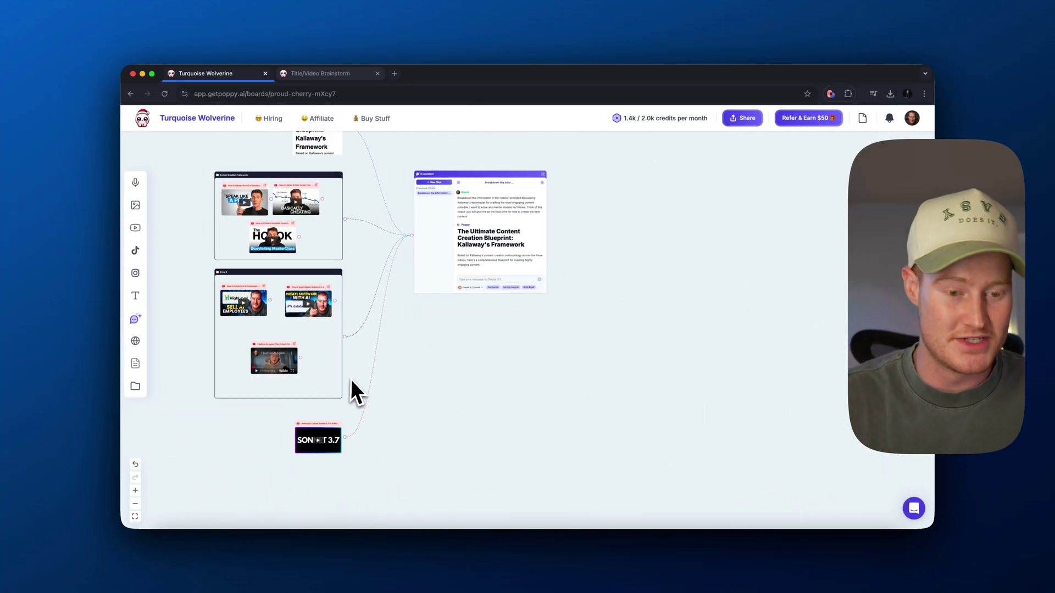
scroll(252, 247, up, 10)
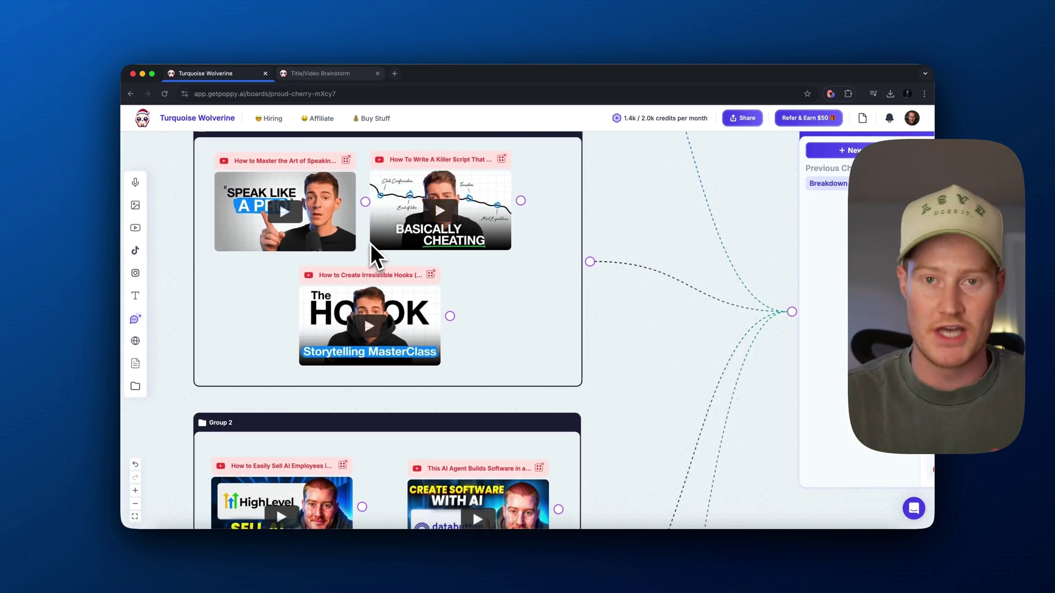
scroll(371, 248, up, 3)
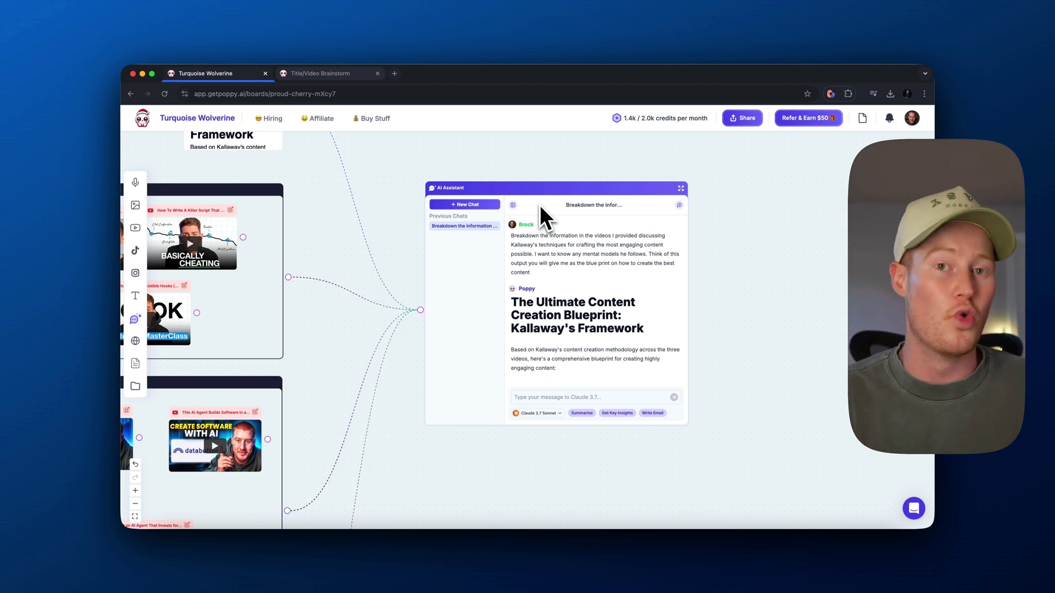
click(465, 205)
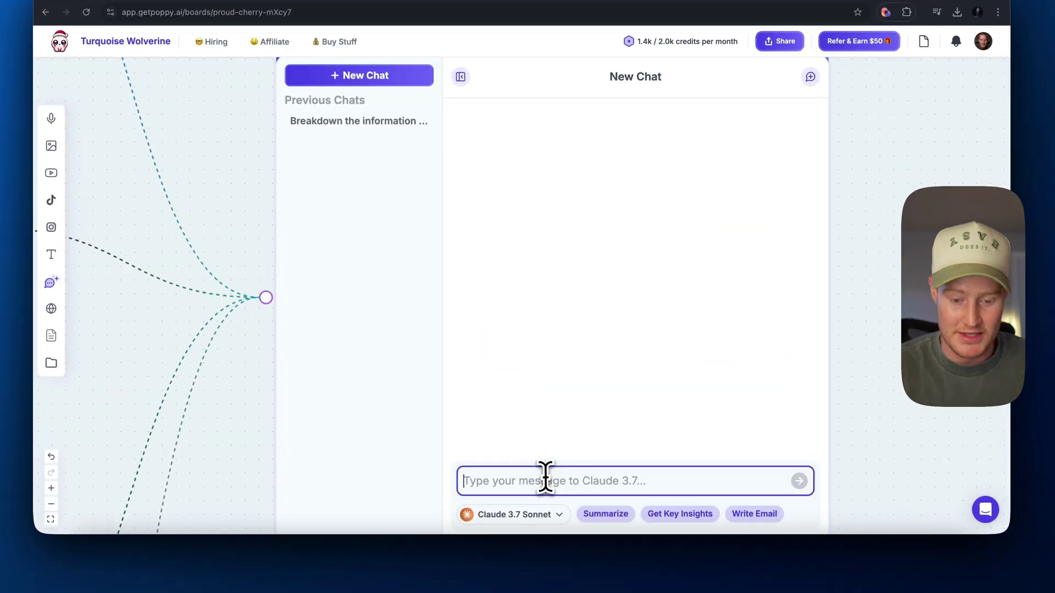
text(Using the the video I added about claude 3.7 sonnet, as well)
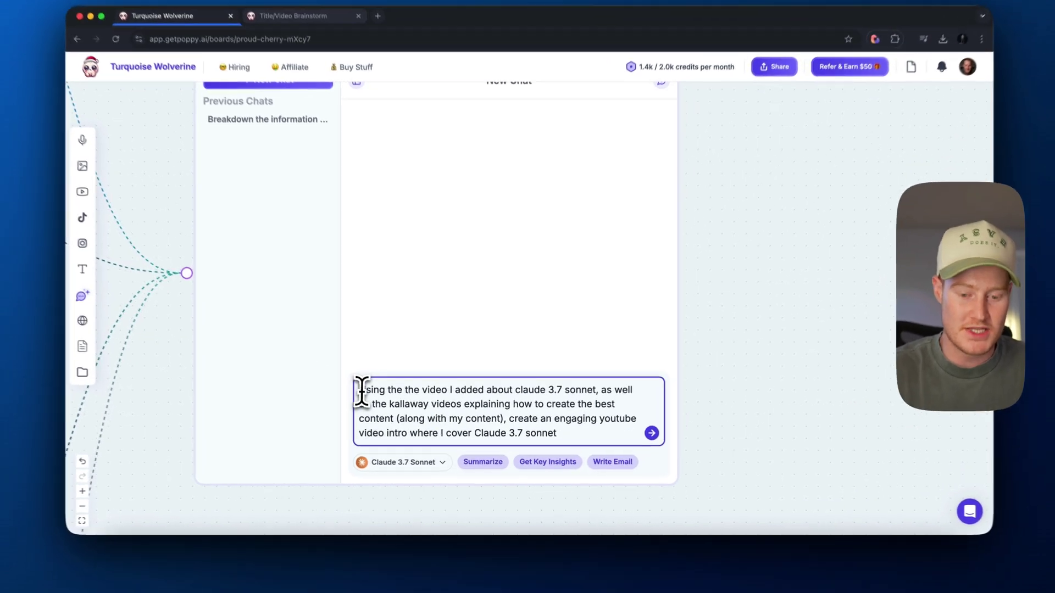
Review the wording of the video intro prompt, including its "along with my content" part, and send it to Claude 3.7 Sonnet.
drag(380, 402, 604, 431)
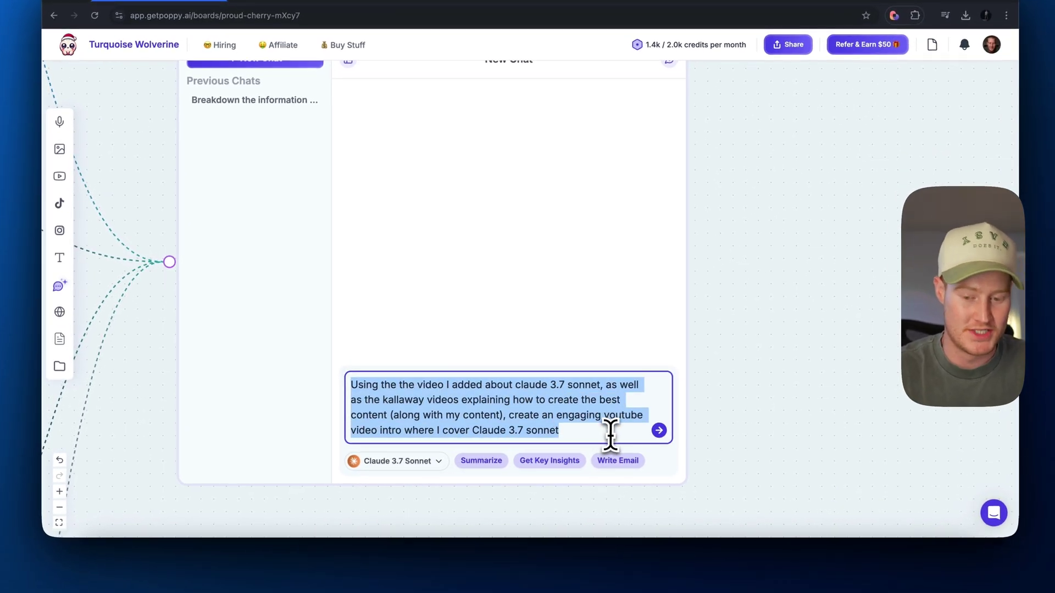
click(611, 437)
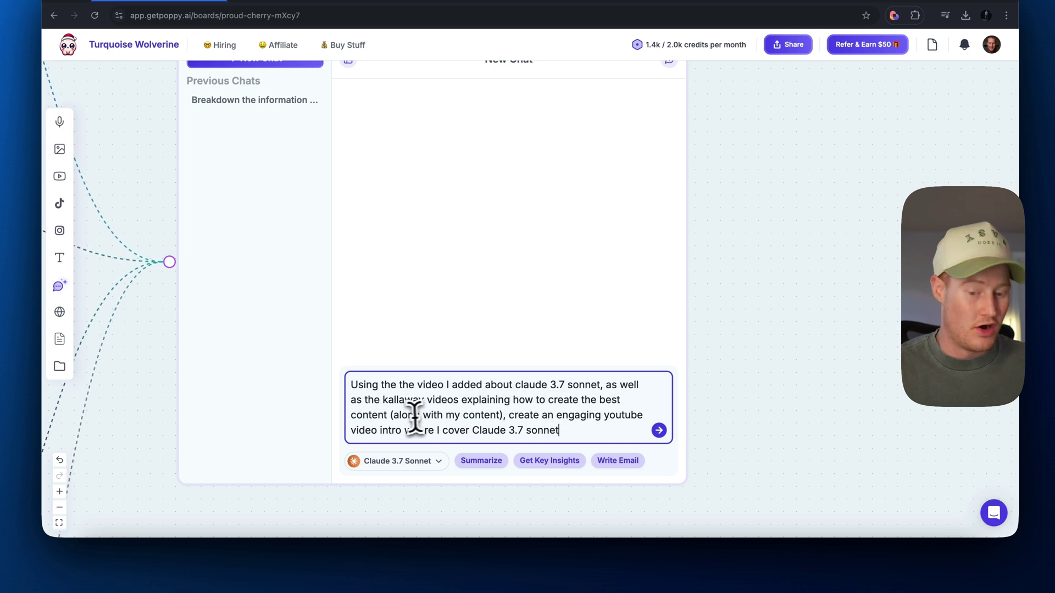
drag(394, 416, 487, 416)
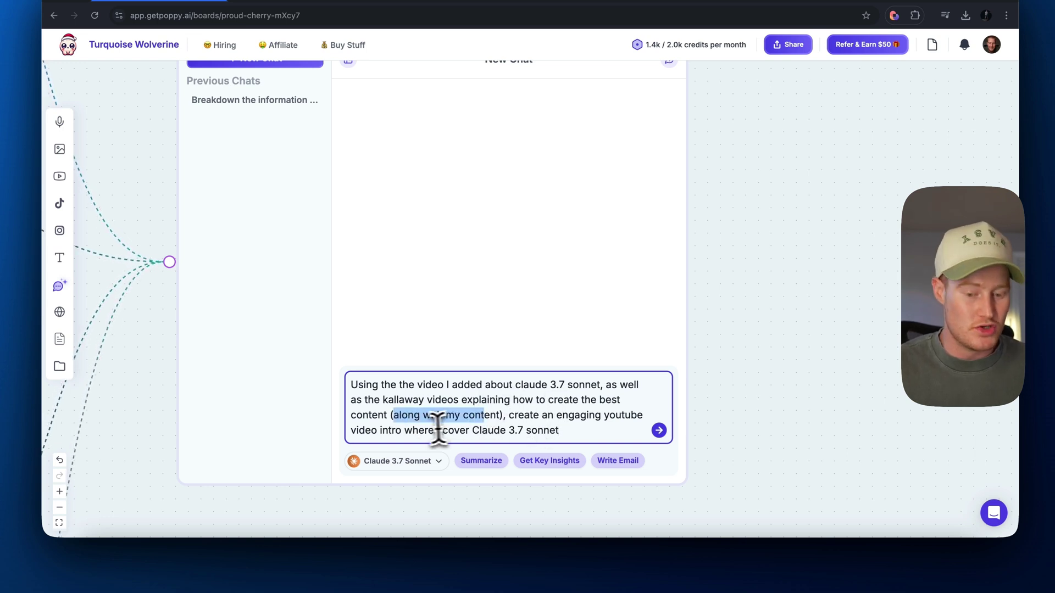
drag(593, 431, 373, 391)
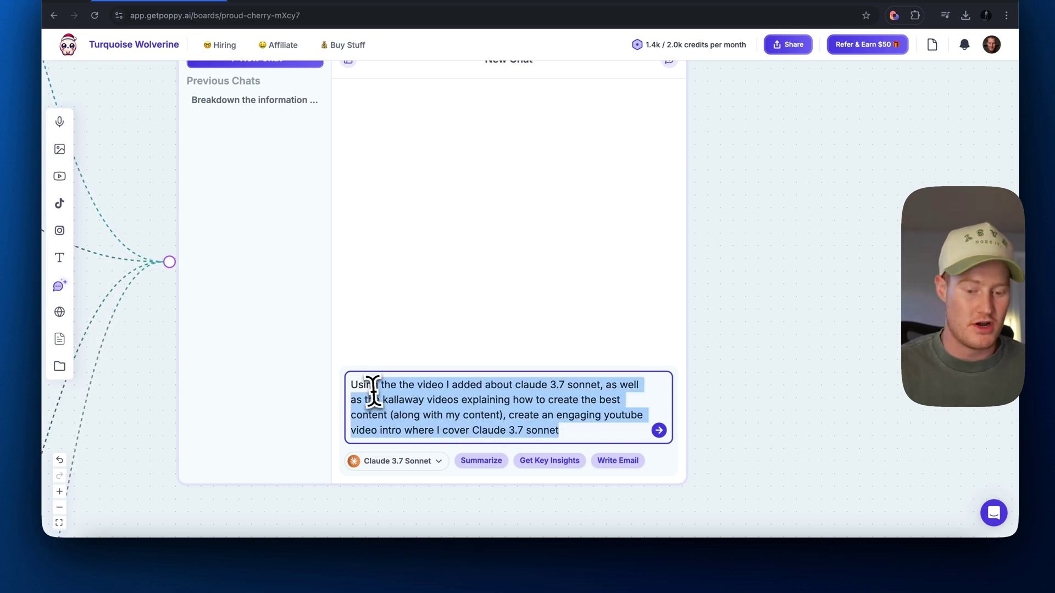
click(659, 431)
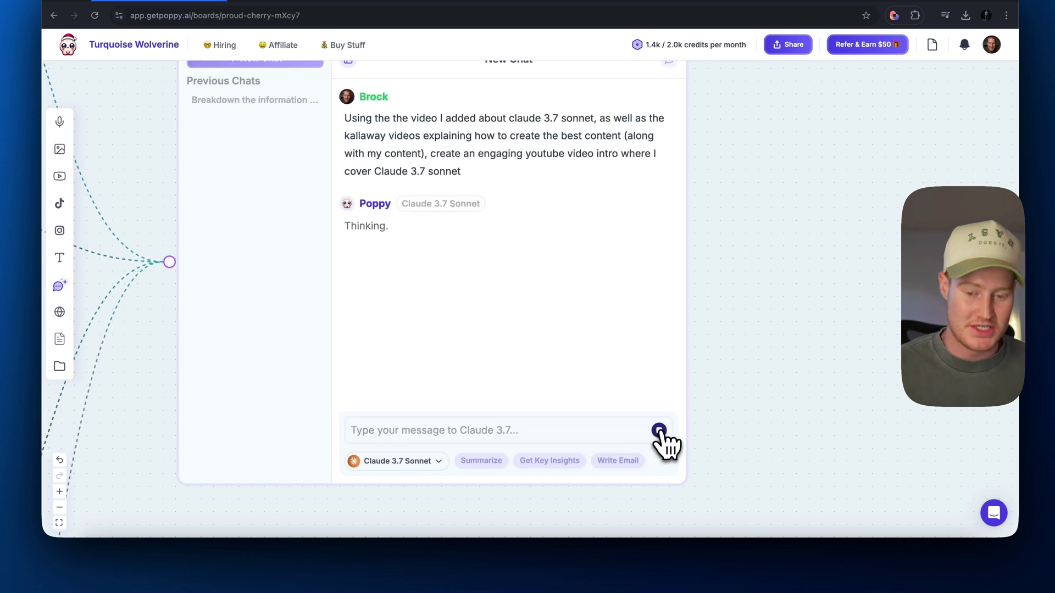
Look over the connected source groups, and read the generated YouTube intro script in the fullscreen chat.
scroll(581, 311, down, 1)
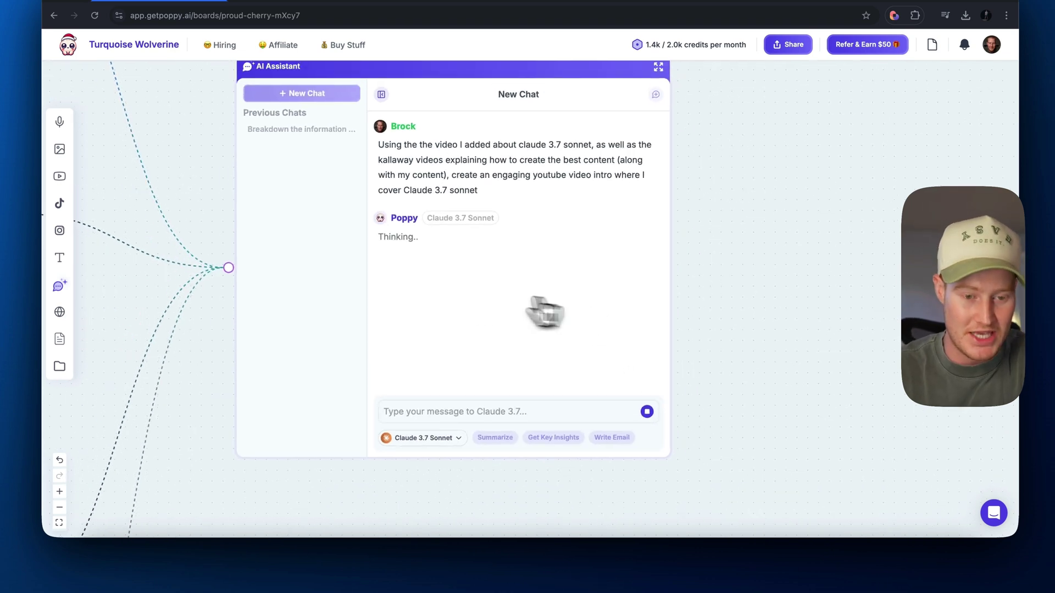
scroll(422, 289, down, 3)
scroll(434, 318, down, 2)
scroll(384, 294, left, 2)
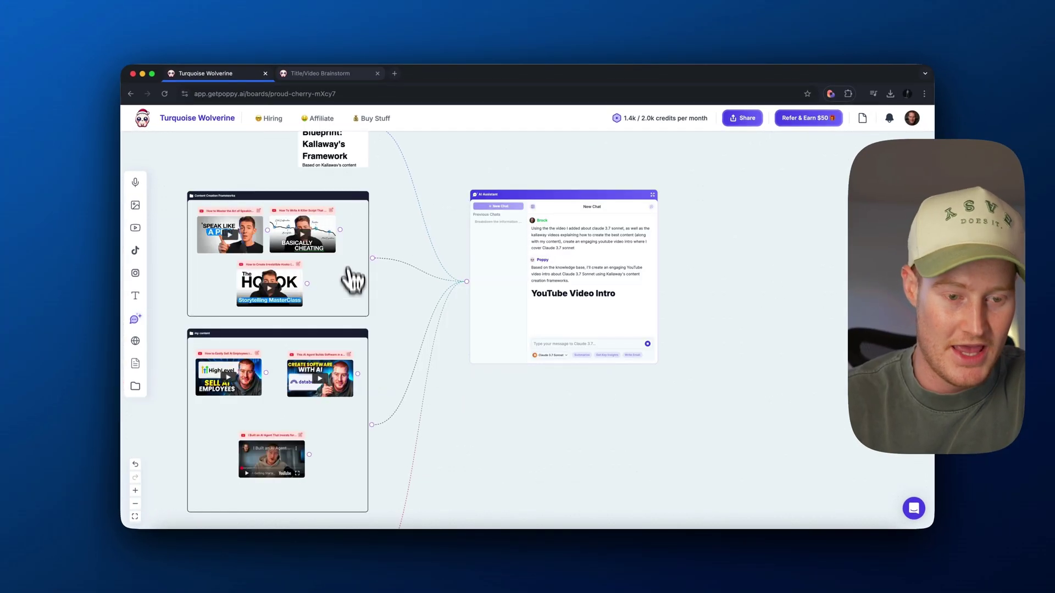
scroll(322, 384, down, 4)
scroll(323, 402, up, 3)
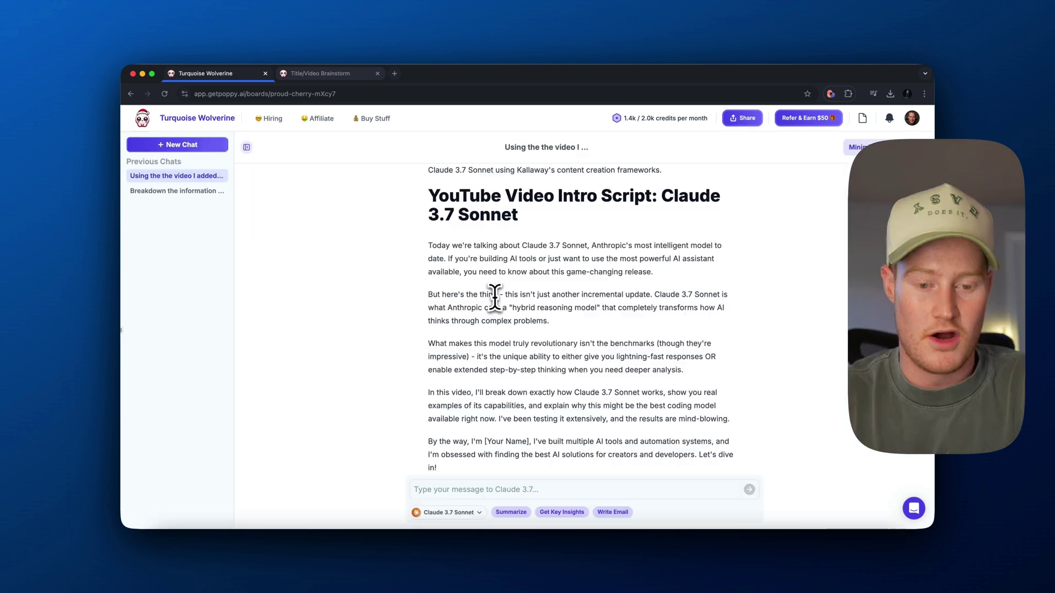
scroll(440, 255, up, 1)
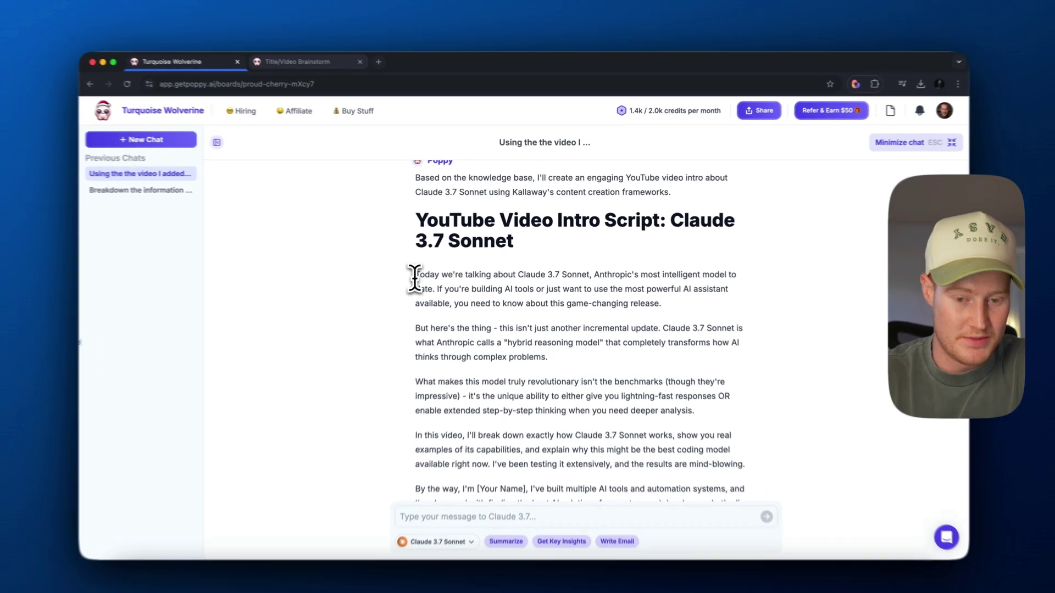
Examine the generated intro script's opening paragraph, its "But here's the thing" transition and its "hybrid reasoning model" wording by highlighting them.
drag(429, 267, 707, 313)
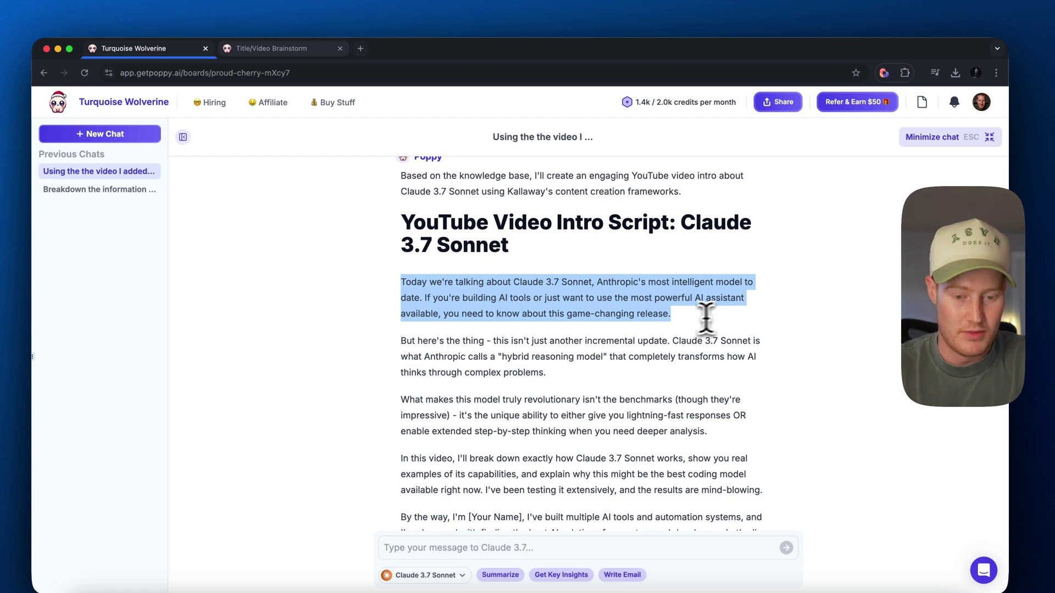
click(706, 317)
drag(399, 341, 551, 343)
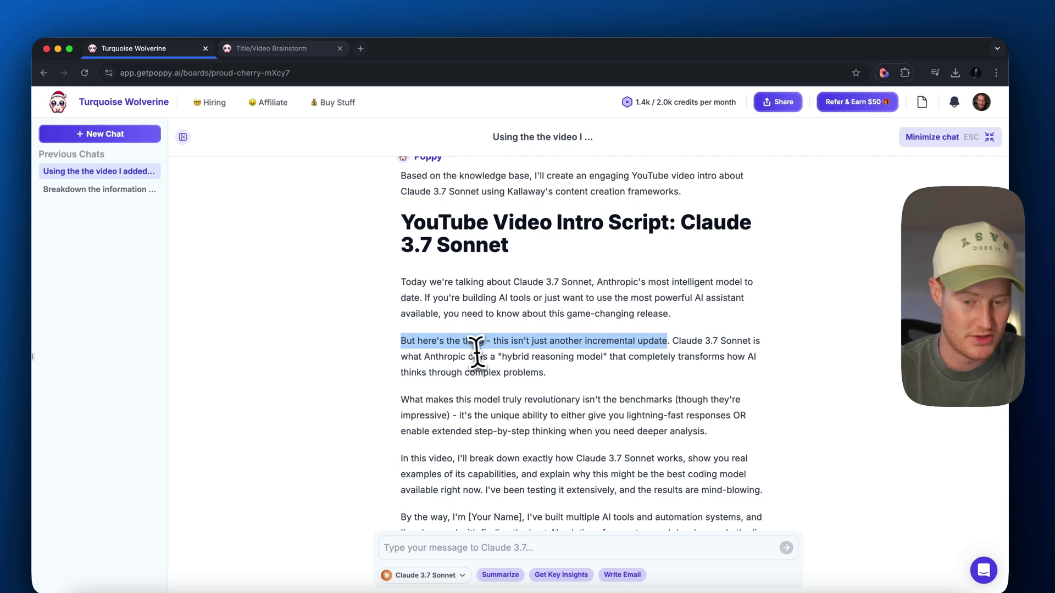
drag(488, 357, 607, 360)
scroll(560, 340, down, 1)
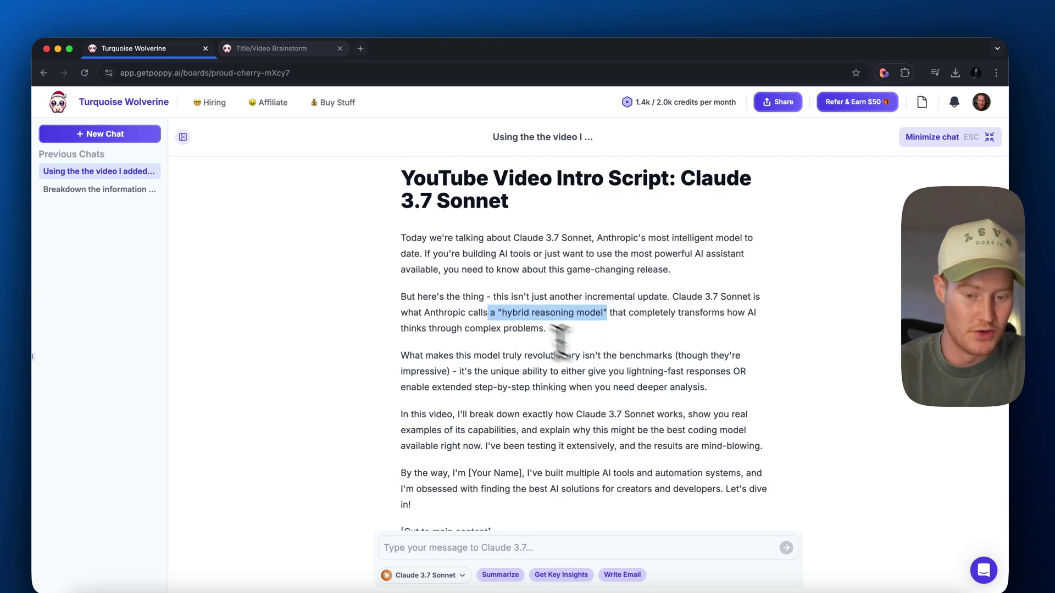
drag(400, 296, 486, 297)
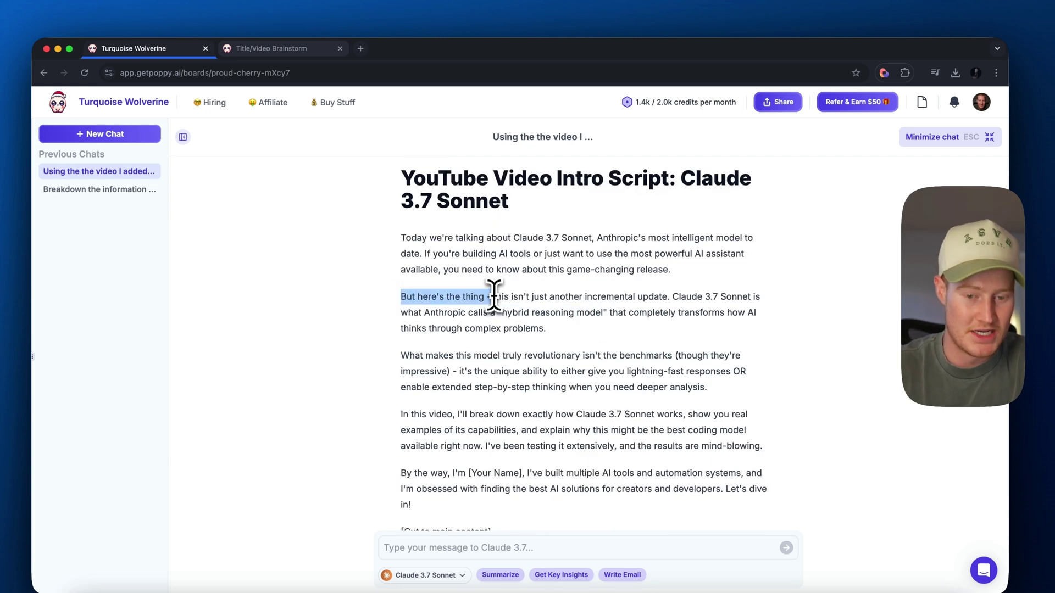
Leave the fullscreen chat and read the 3-Step Hook Formula in the content blueprint, from Context Lean to Contrarian Snapback.
click(950, 137)
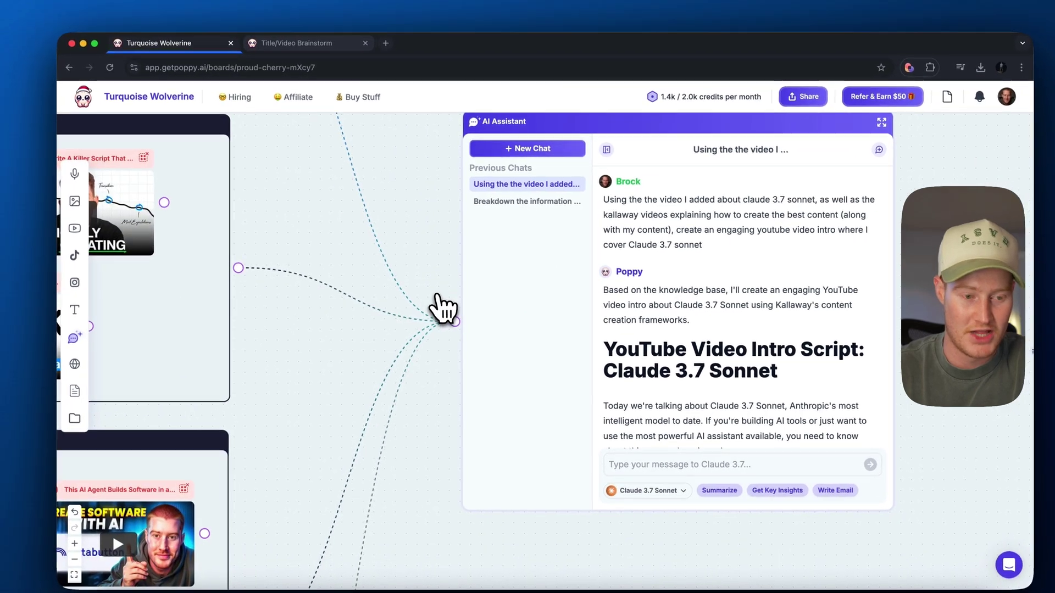
scroll(443, 306, down, 5)
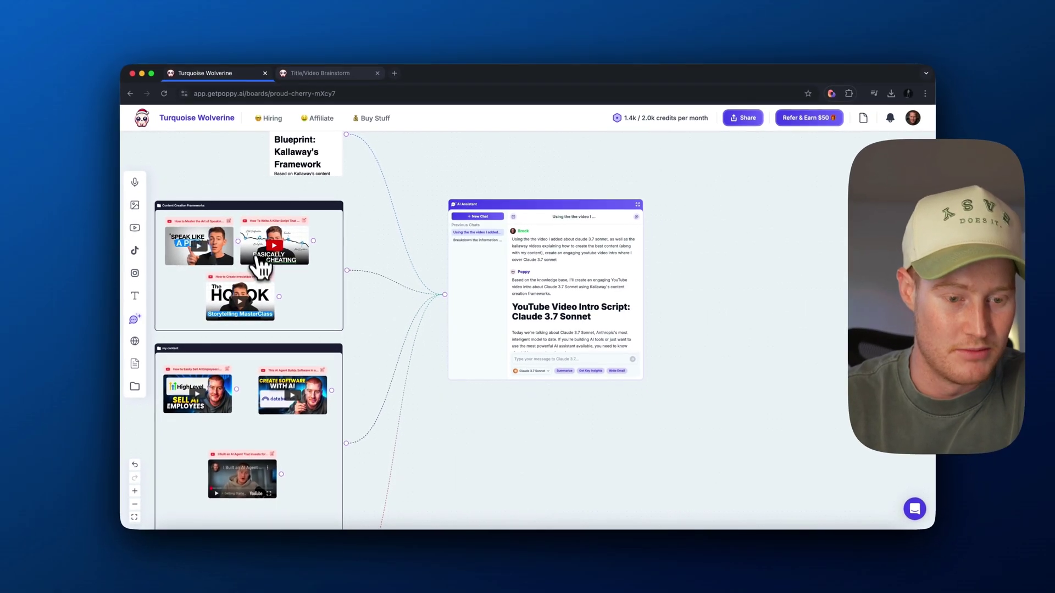
scroll(303, 220, up, 3)
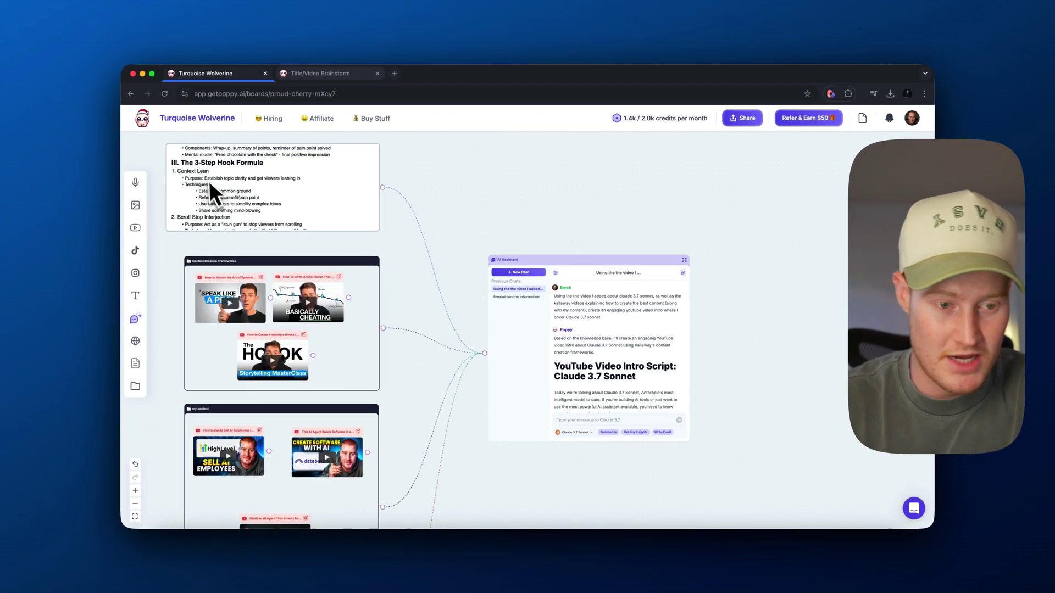
scroll(204, 175, up, 5)
scroll(346, 327, left, 2)
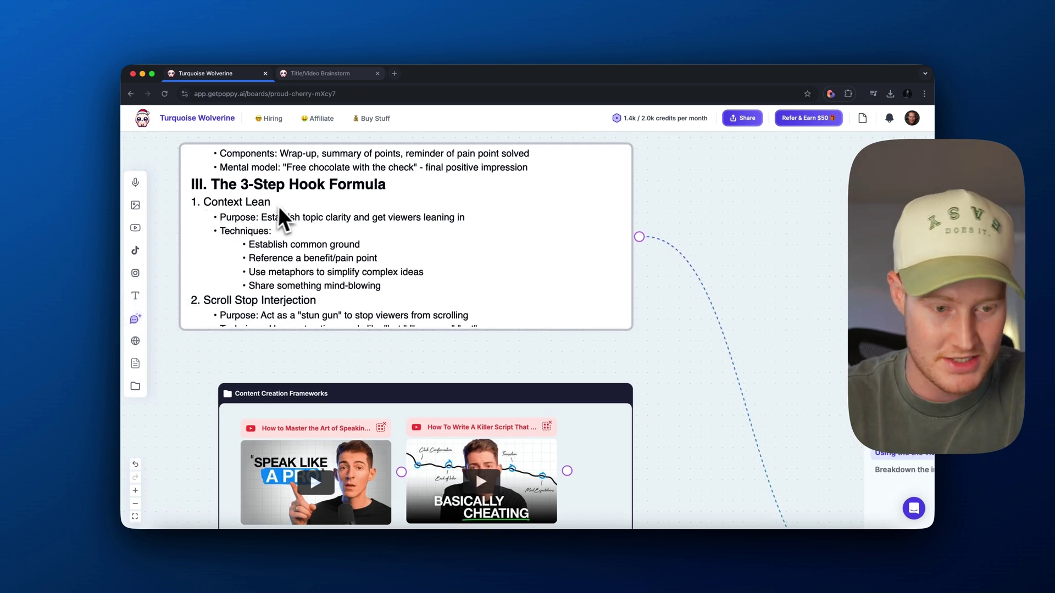
scroll(280, 217, down, 1)
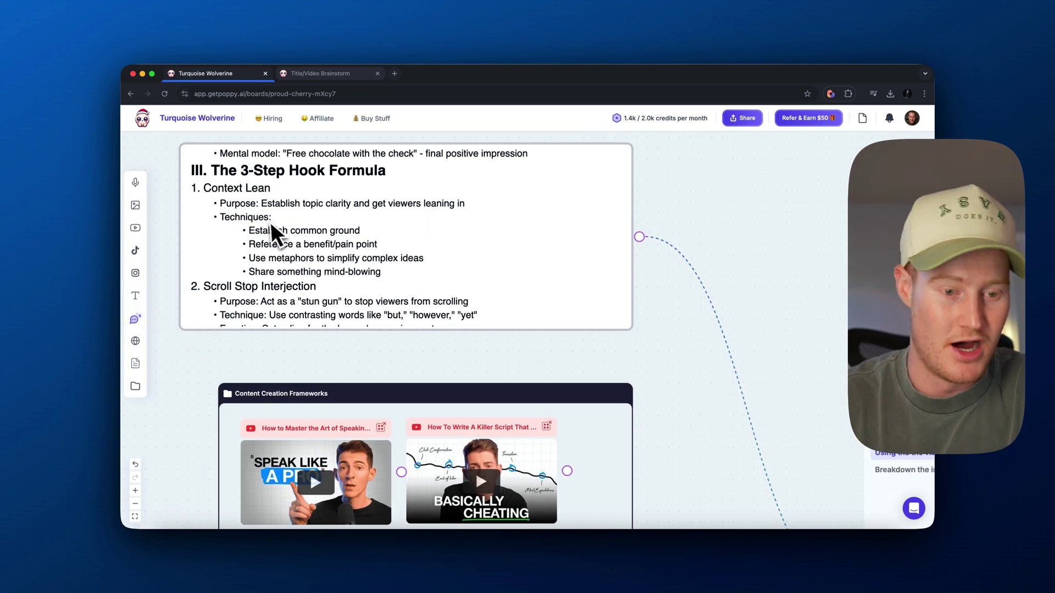
scroll(352, 242, down, 3)
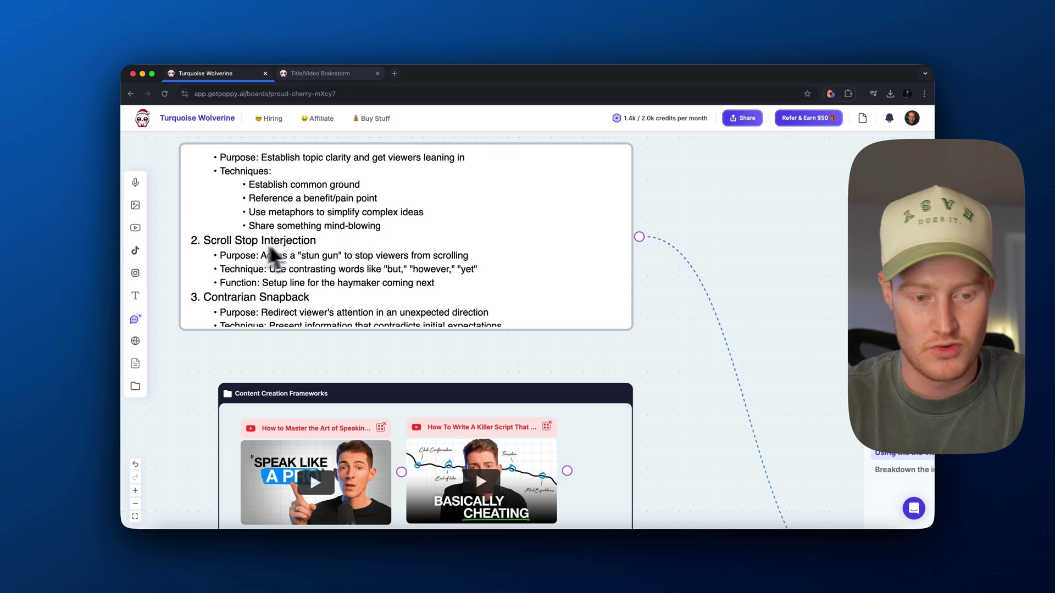
scroll(287, 242, down, 1)
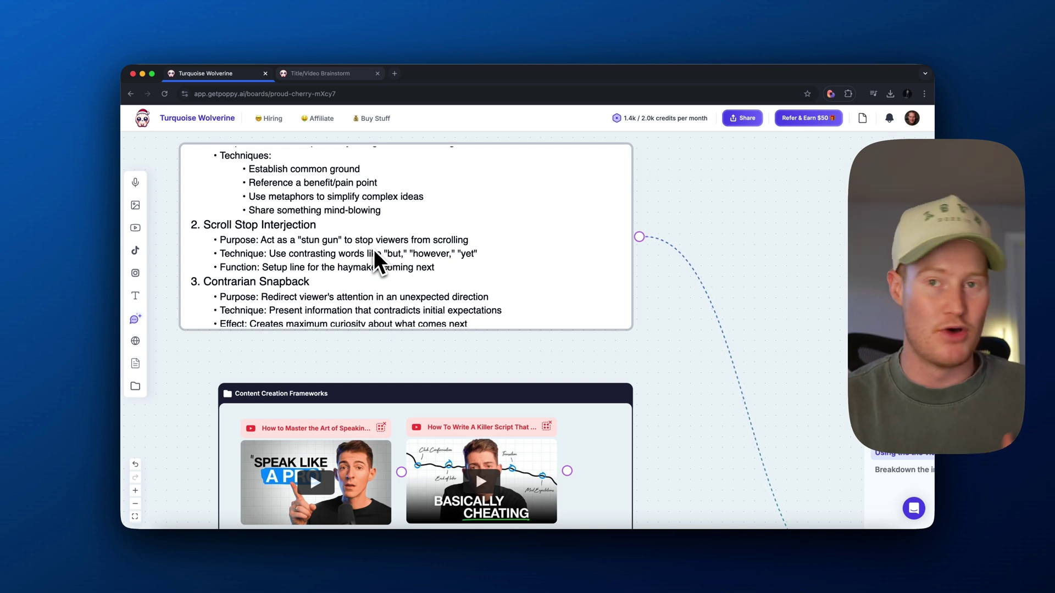
Compare the generated intro in the AI Assistant with the blueprint's hook formula, and open the chat in fullscreen.
scroll(753, 331, right, 8)
scroll(753, 331, down, 6)
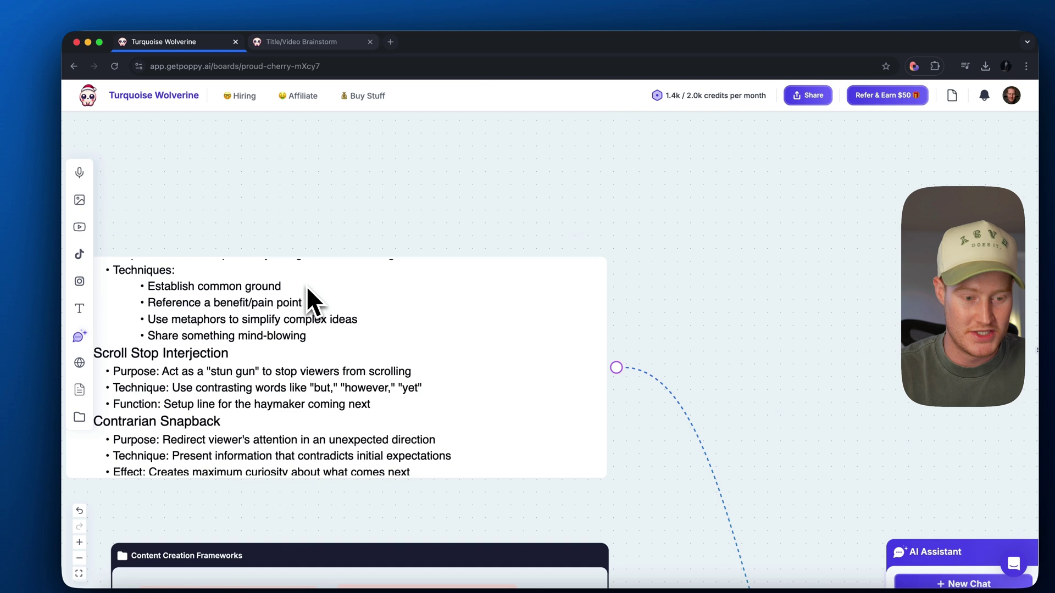
scroll(220, 275, down, 3)
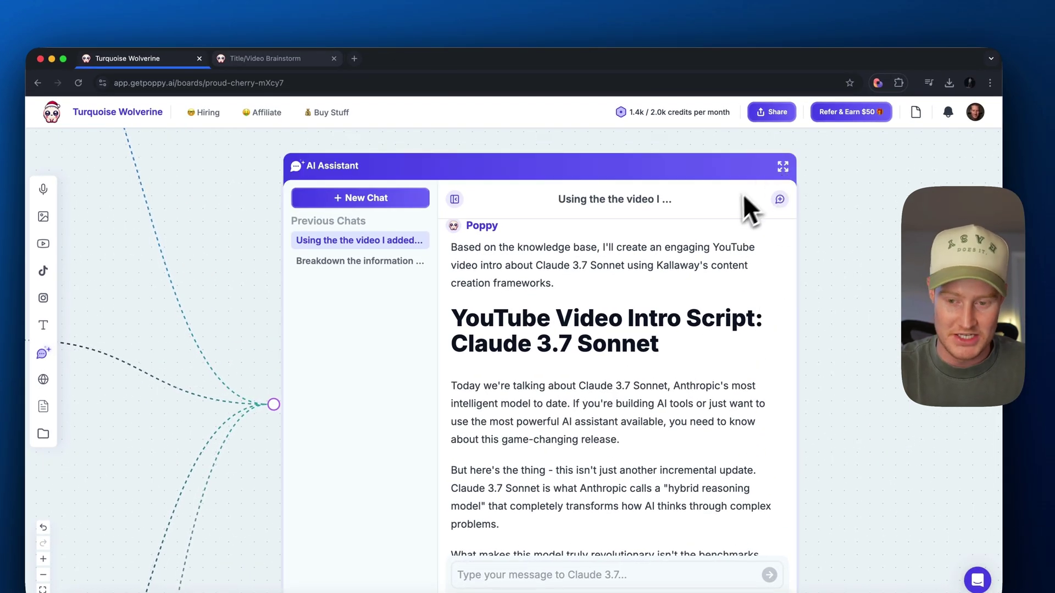
click(782, 166)
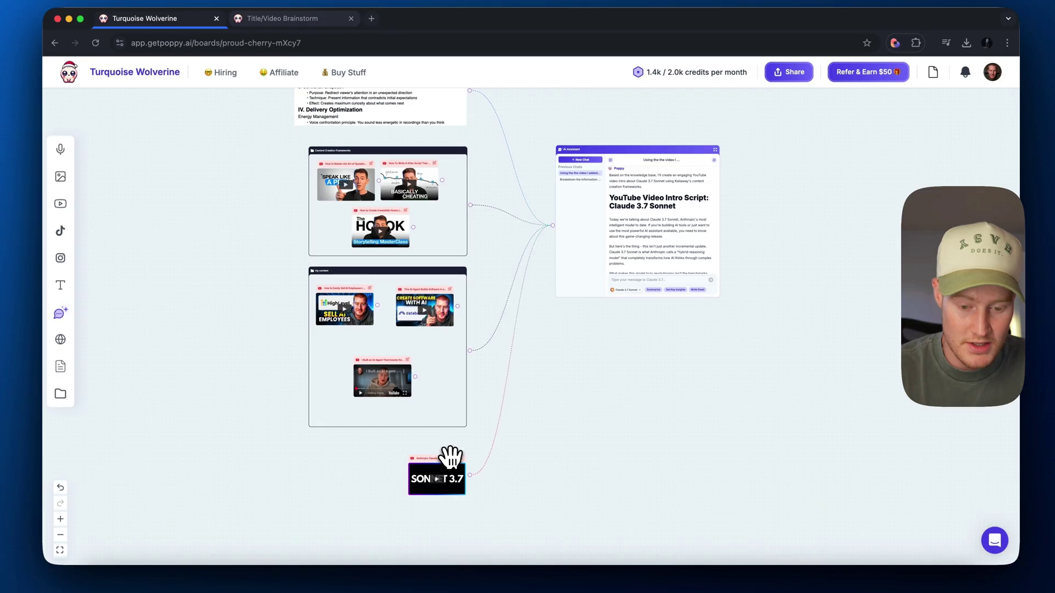
Move the Anthropic Claude Sonnet 3.7 video slightly closer to the "my content" group, and look over the connected sources and chat.
drag(448, 461, 449, 443)
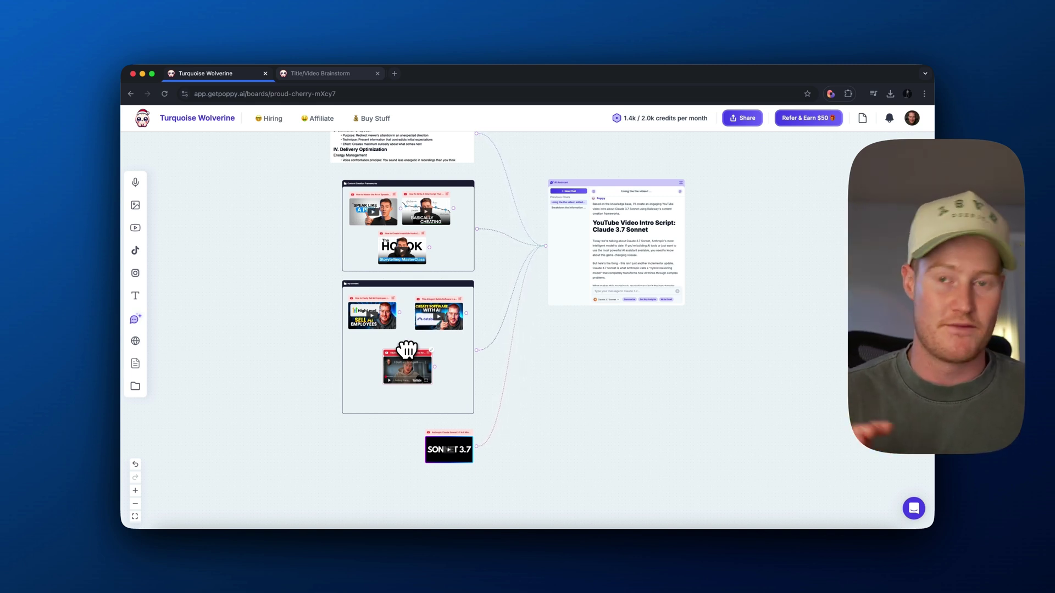
scroll(473, 285, up, 5)
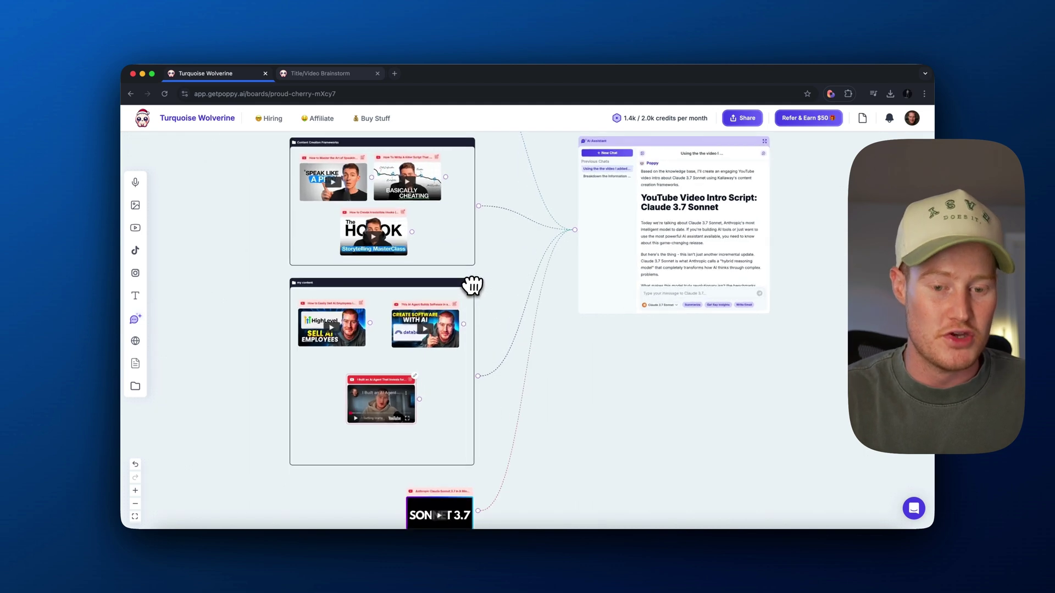
scroll(664, 318, up, 3)
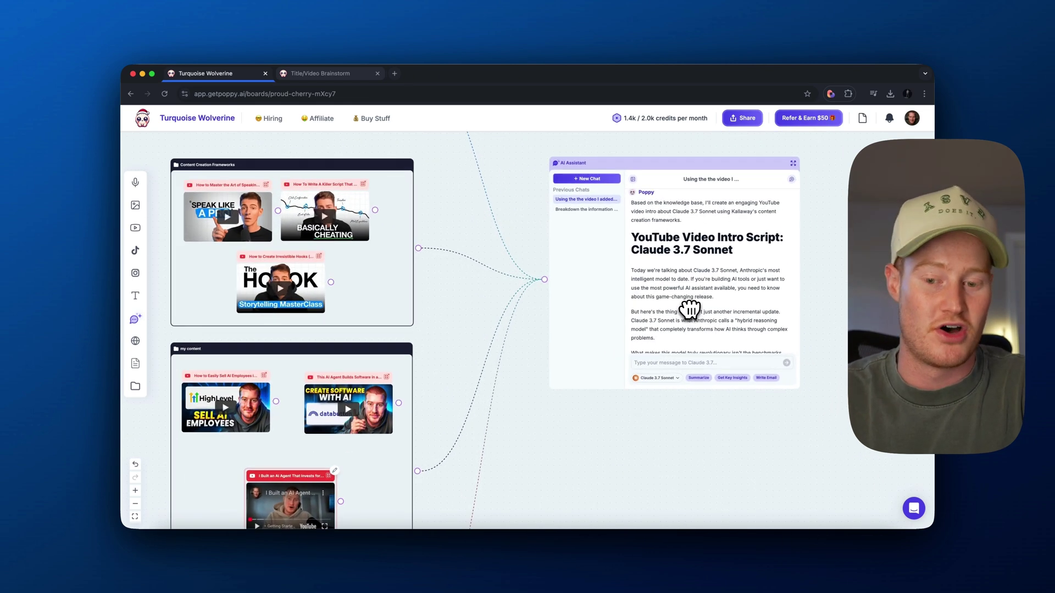
scroll(835, 292, right, 2)
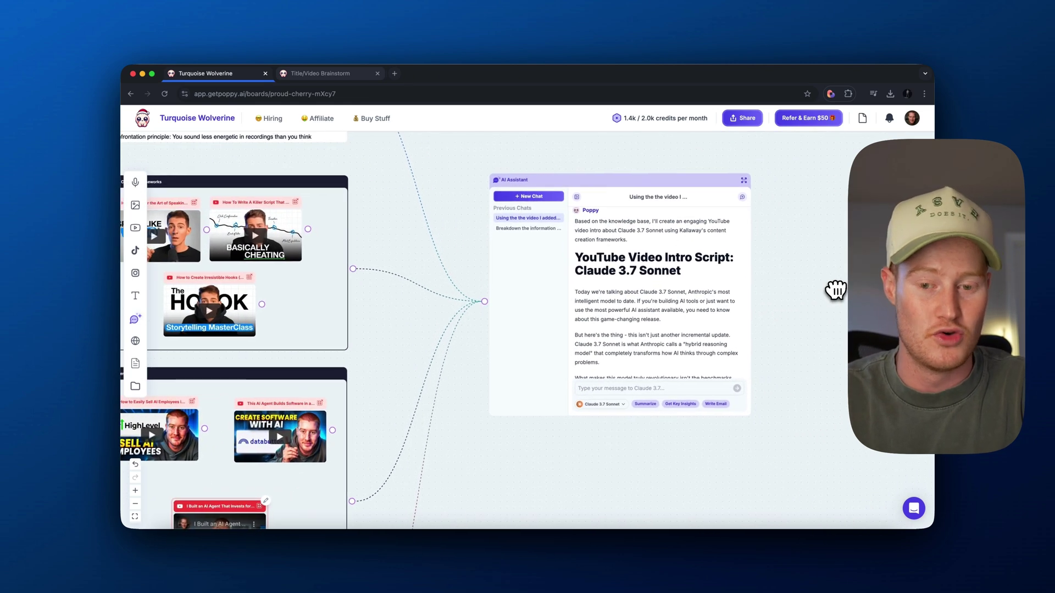
scroll(824, 292, right, 2)
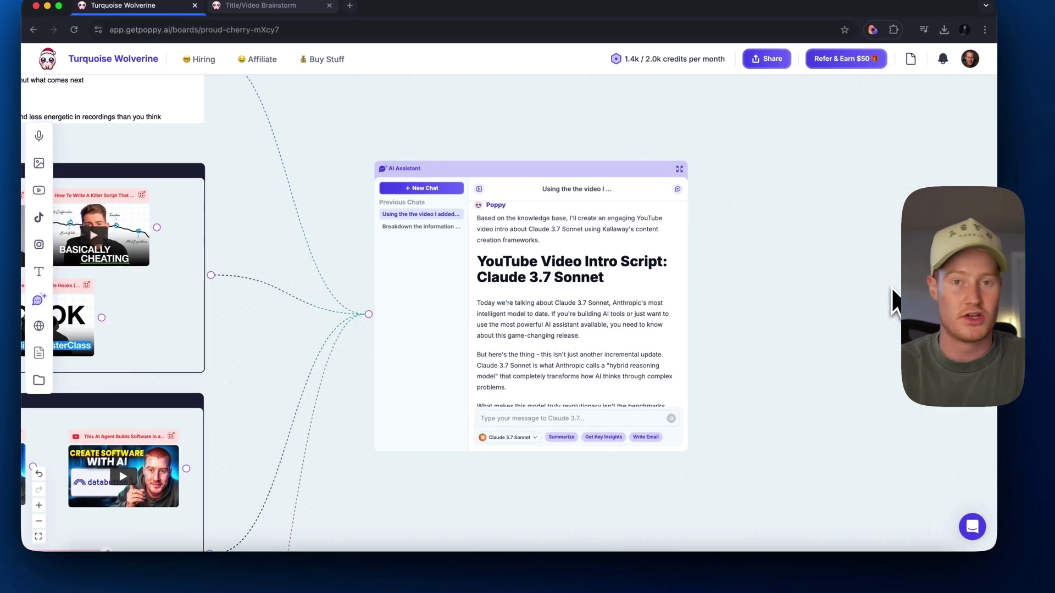
scroll(607, 324, down, 3)
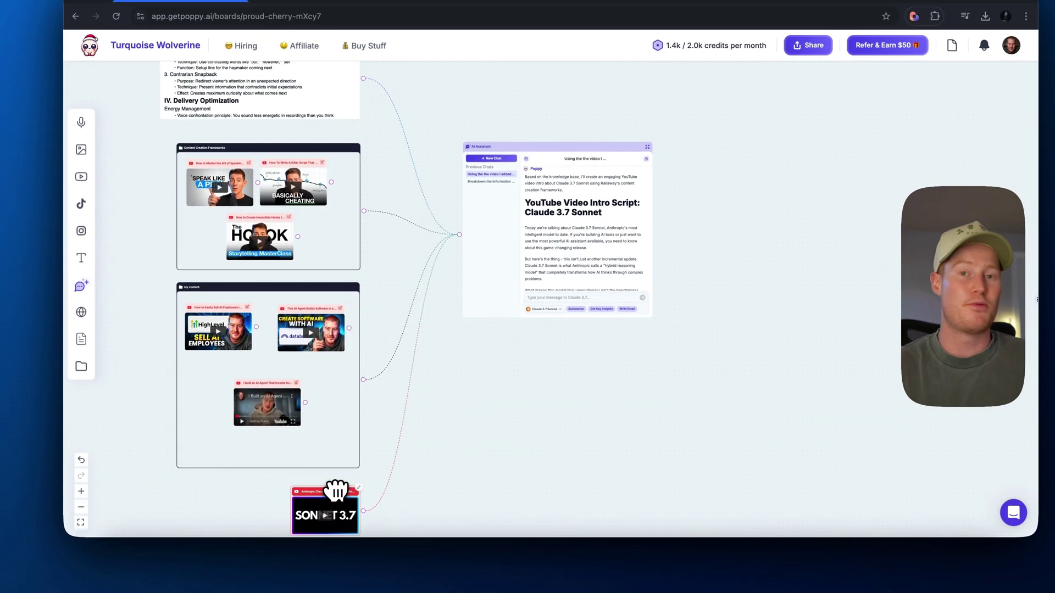